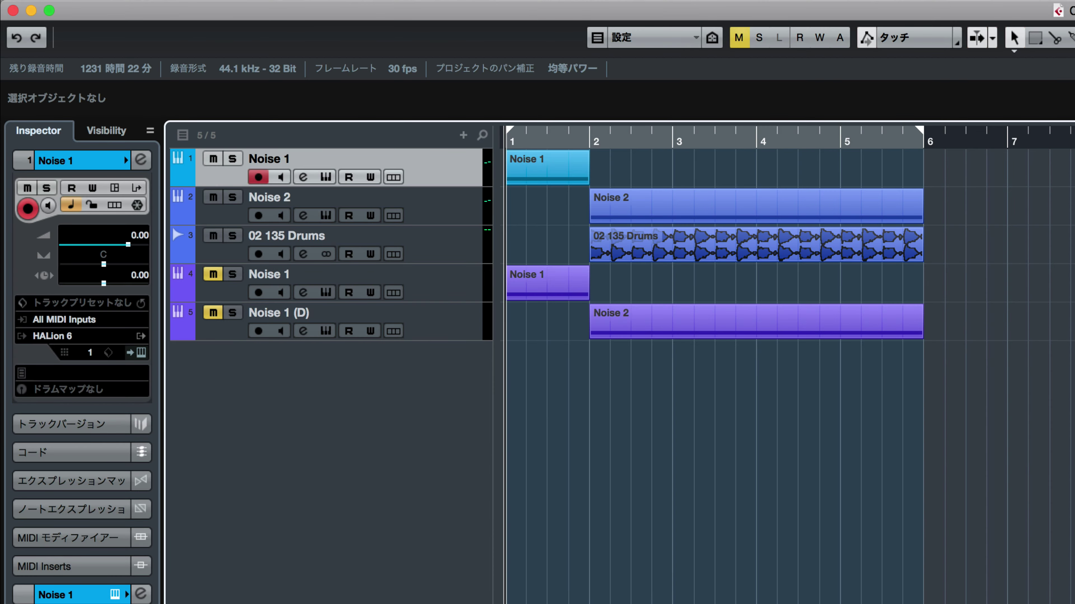
Play the project, and audition the first Noise 1 track on its own in solo
key("space")
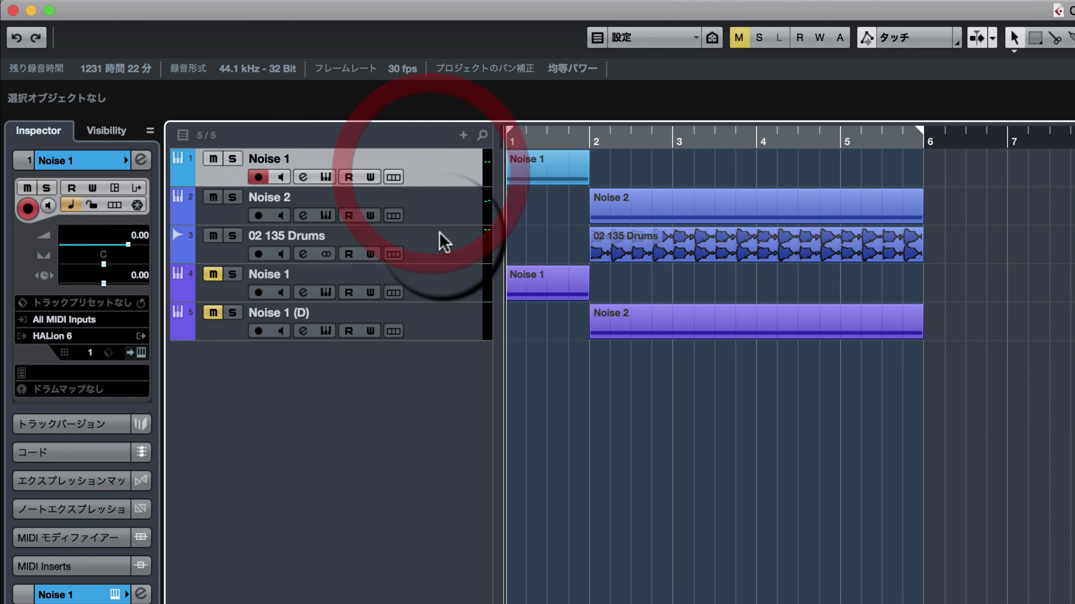
left_click(440, 210)
left_click(427, 173)
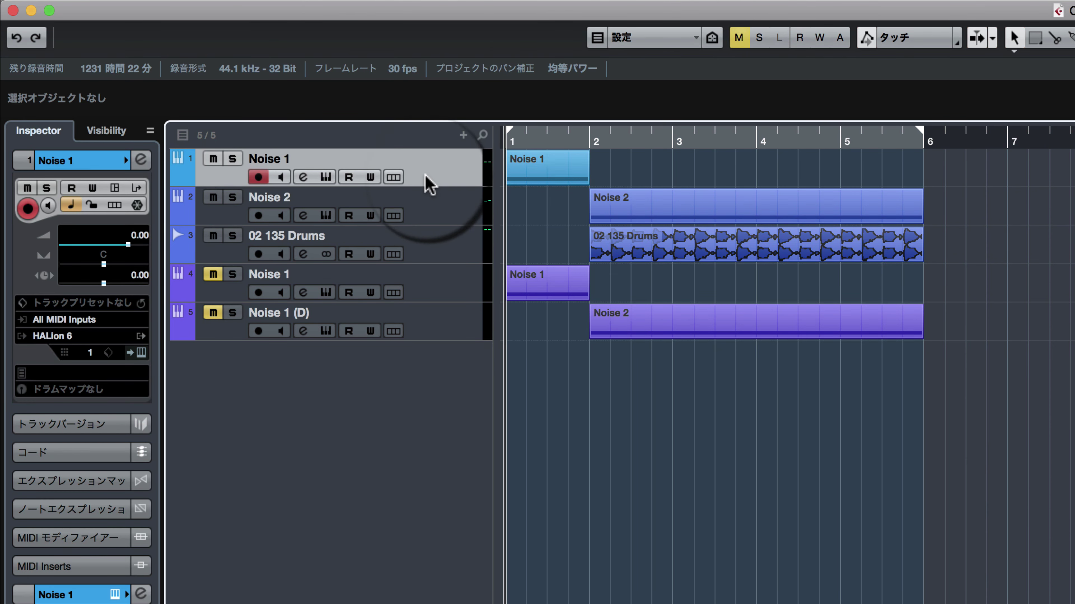
left_click(232, 159)
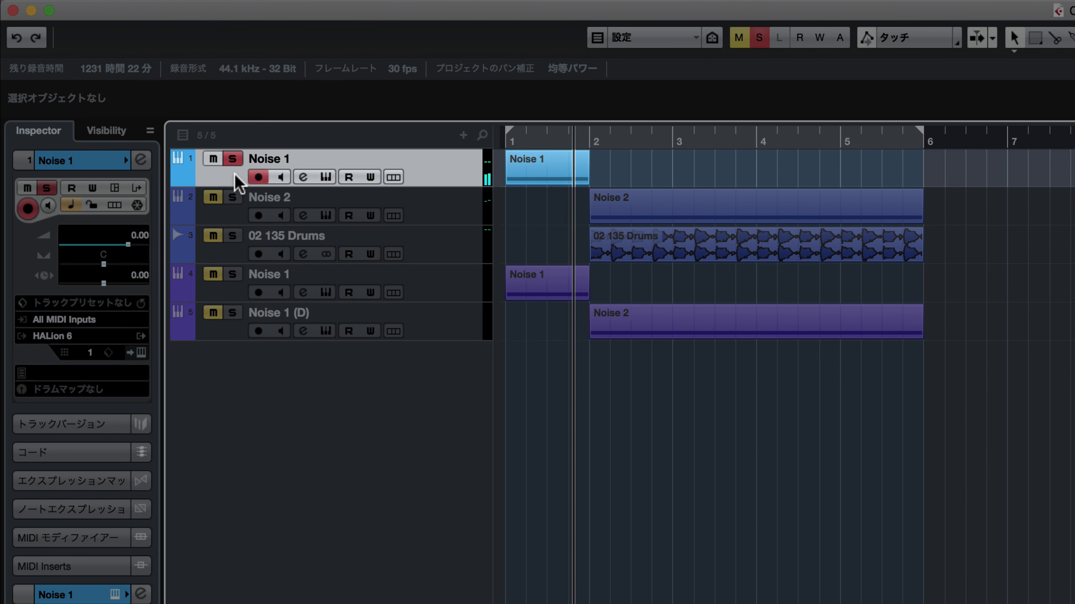
key("space")
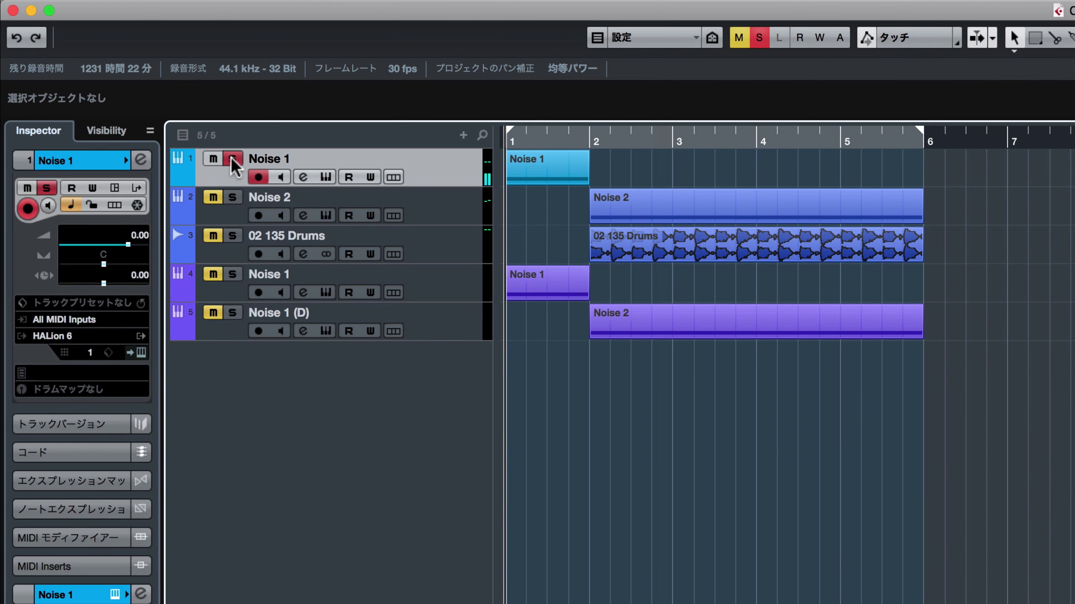
left_click(232, 159)
Audition the Noise 2 track in solo from bar 2 onward
key("KP_Add")
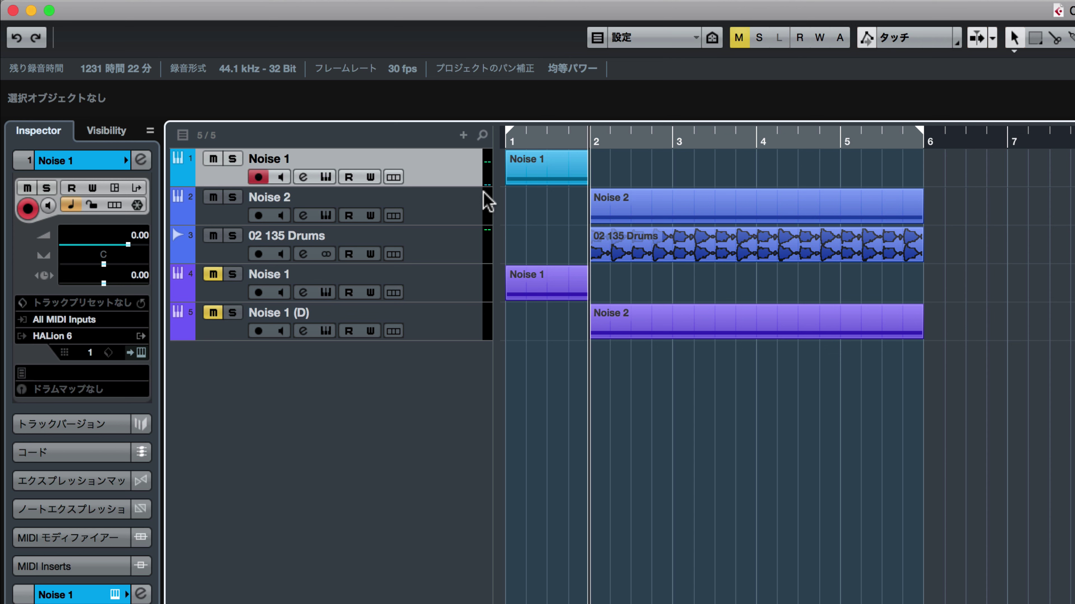
left_click(456, 216)
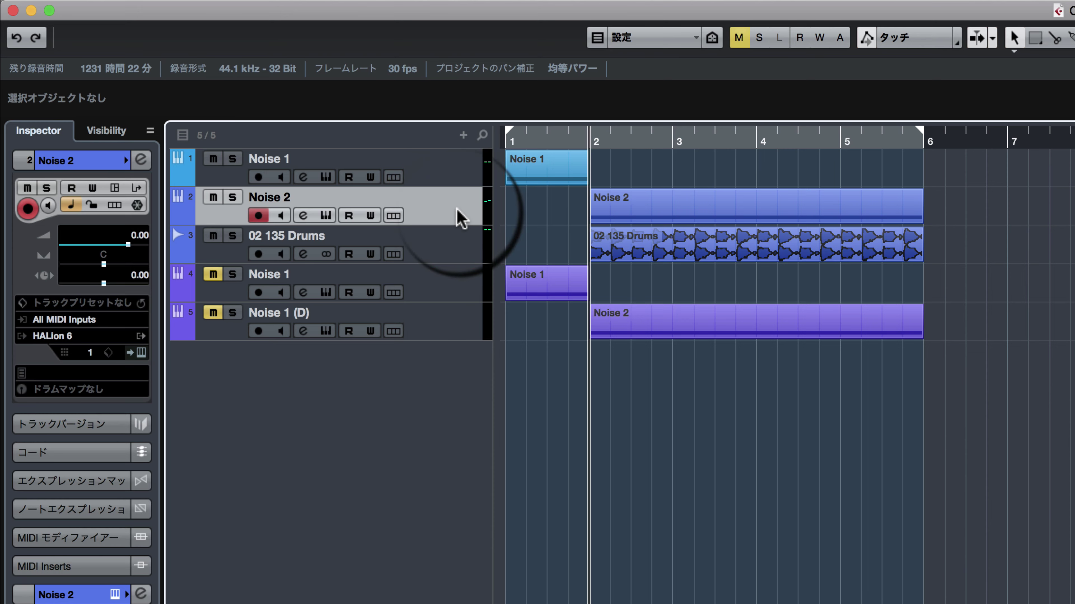
left_click(232, 197)
key("space")
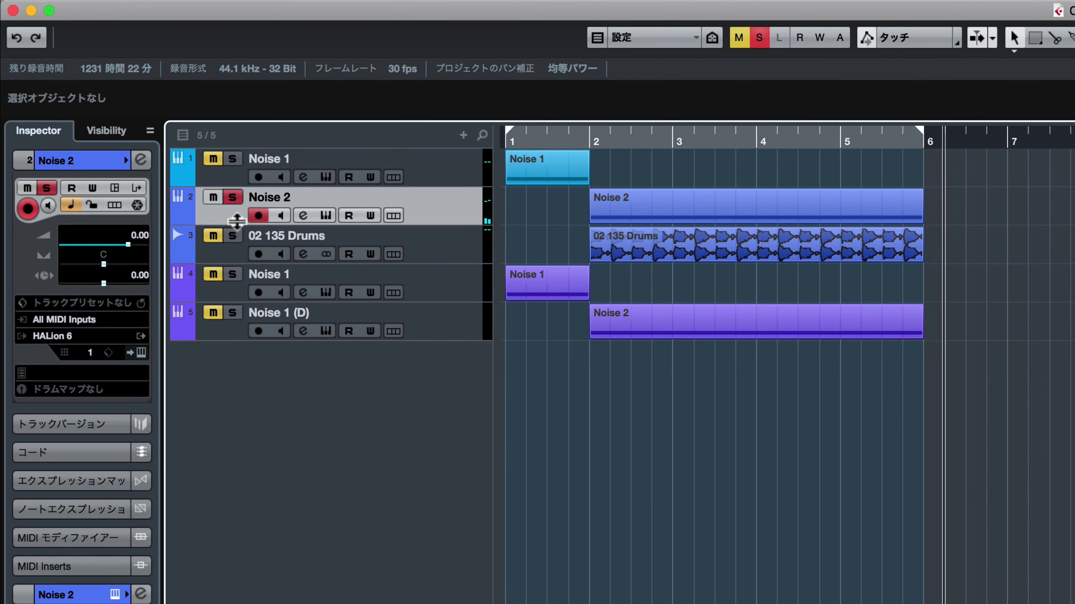
left_click(232, 197)
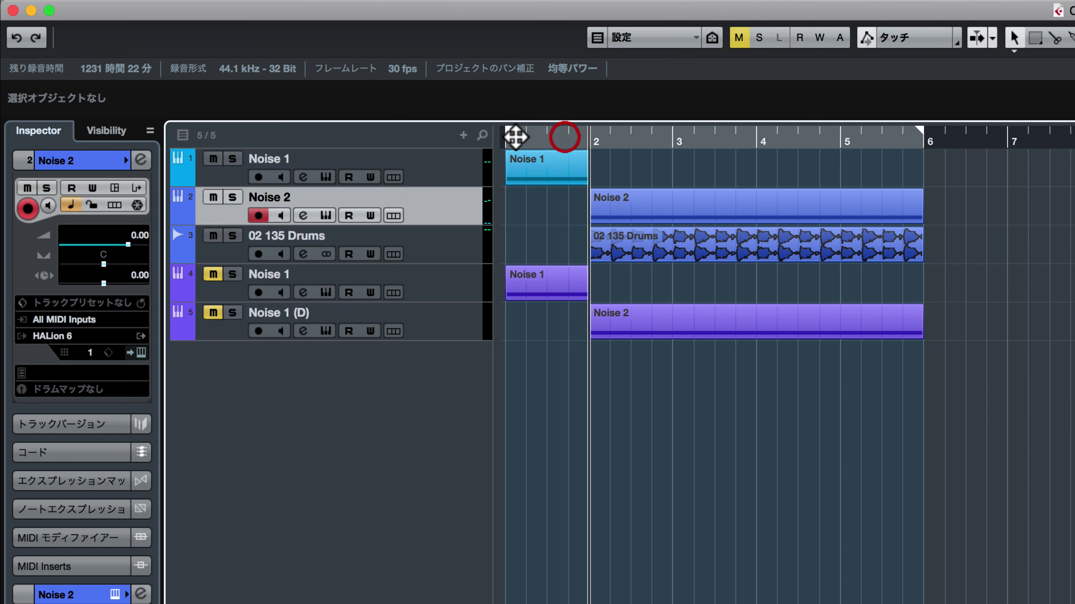
Loop bar 1 and leave only track 4, Noise 1, audible by muting Noise 1, Noise 2 and 02 135 Drums above it
left_click_drag(524, 130, 588, 130)
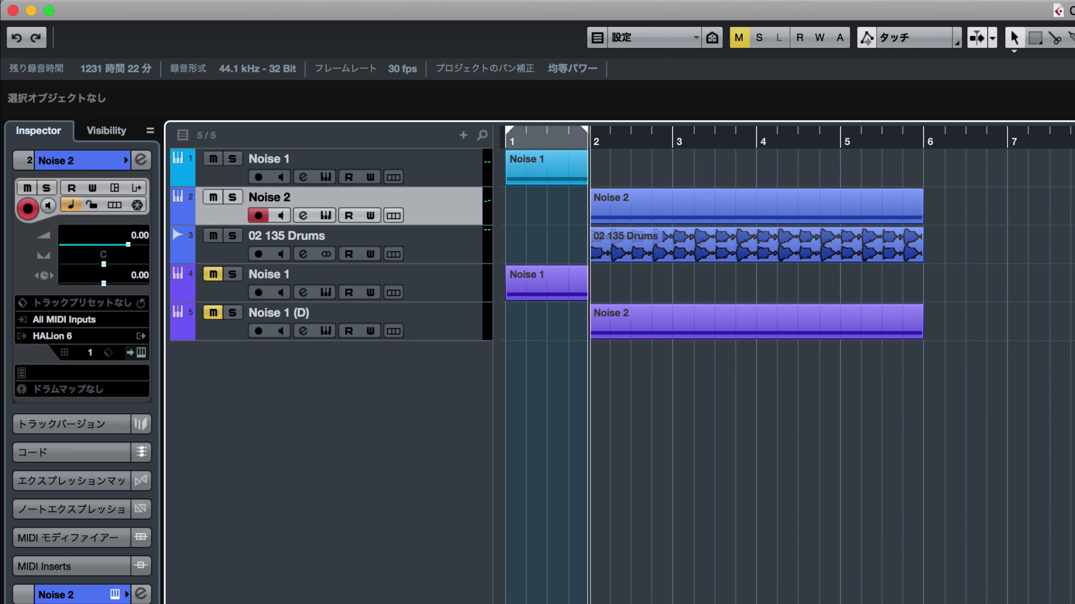
left_click(217, 159)
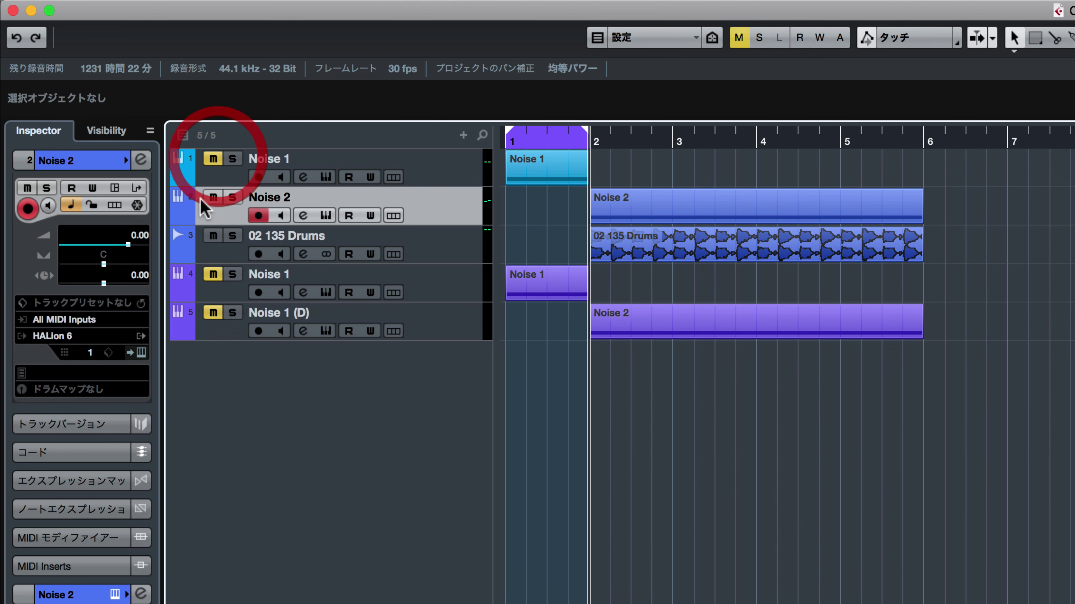
left_click(212, 197)
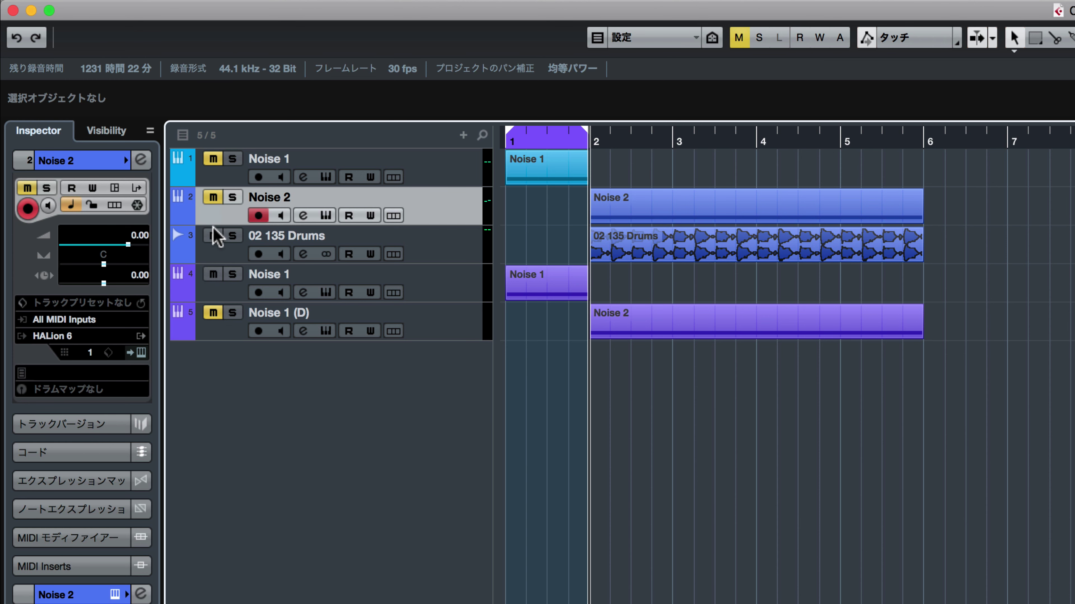
In track 4's HALion 6 instrument, enable the zone's NOISE oscillator and turn off OSC 1, OSC 2 and OSC 3
left_click(449, 284)
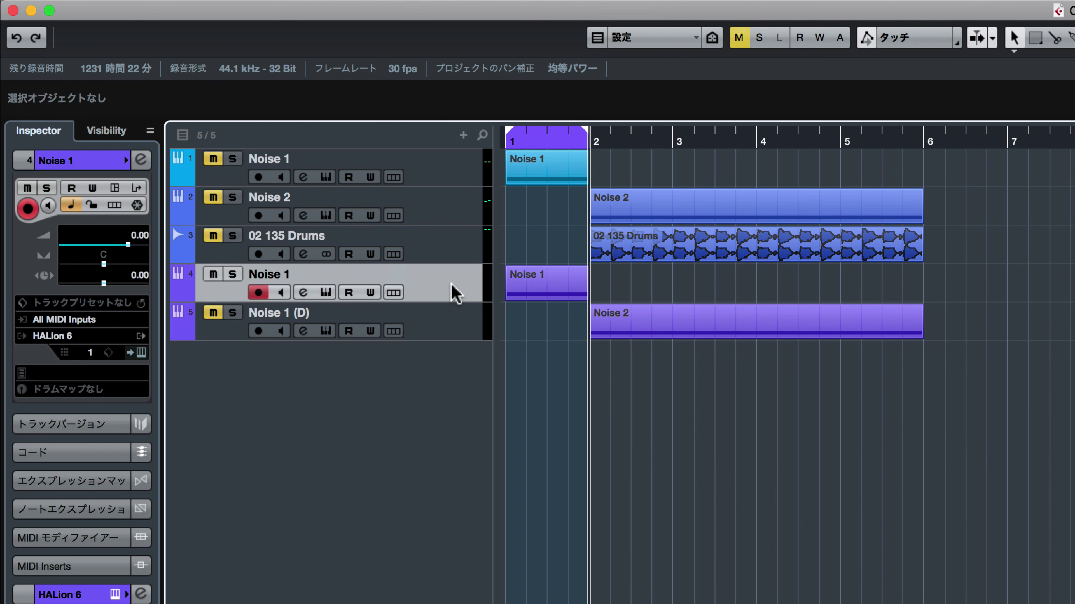
left_click(141, 353)
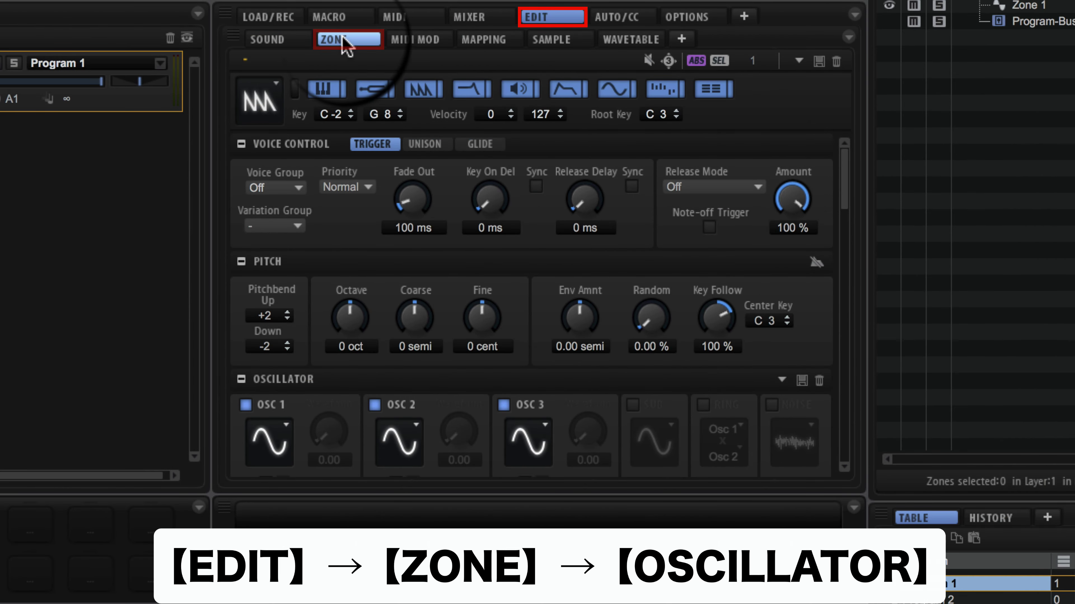
left_click(421, 90)
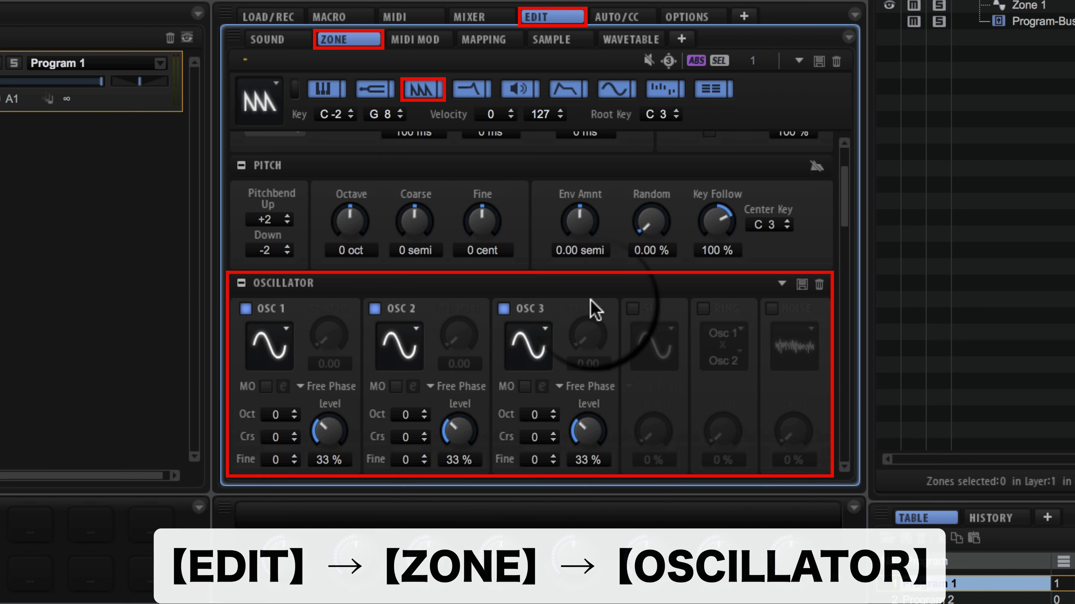
left_click(771, 310)
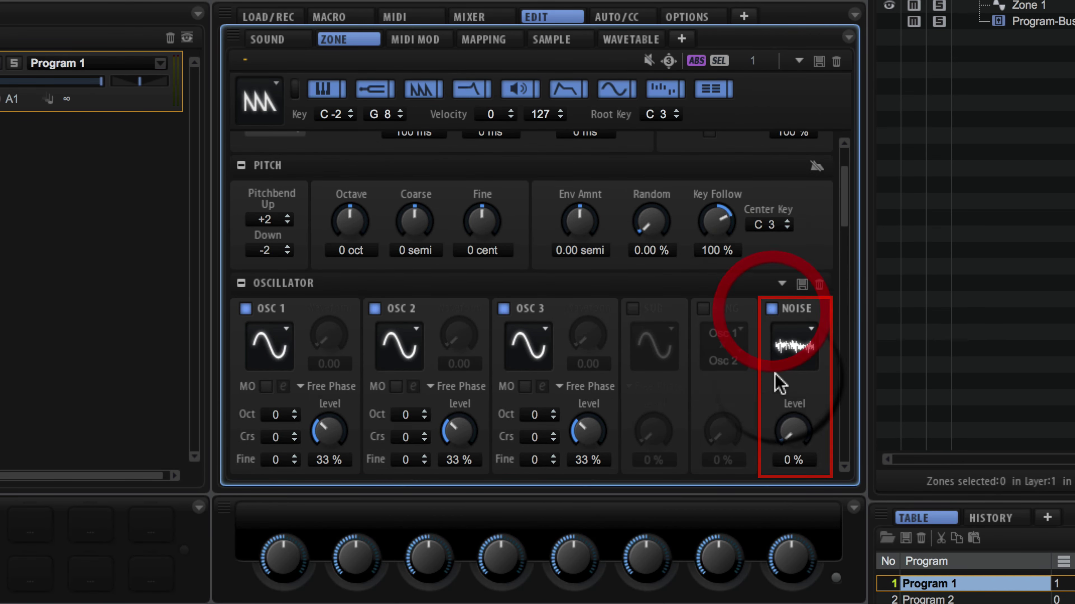
left_click(504, 310)
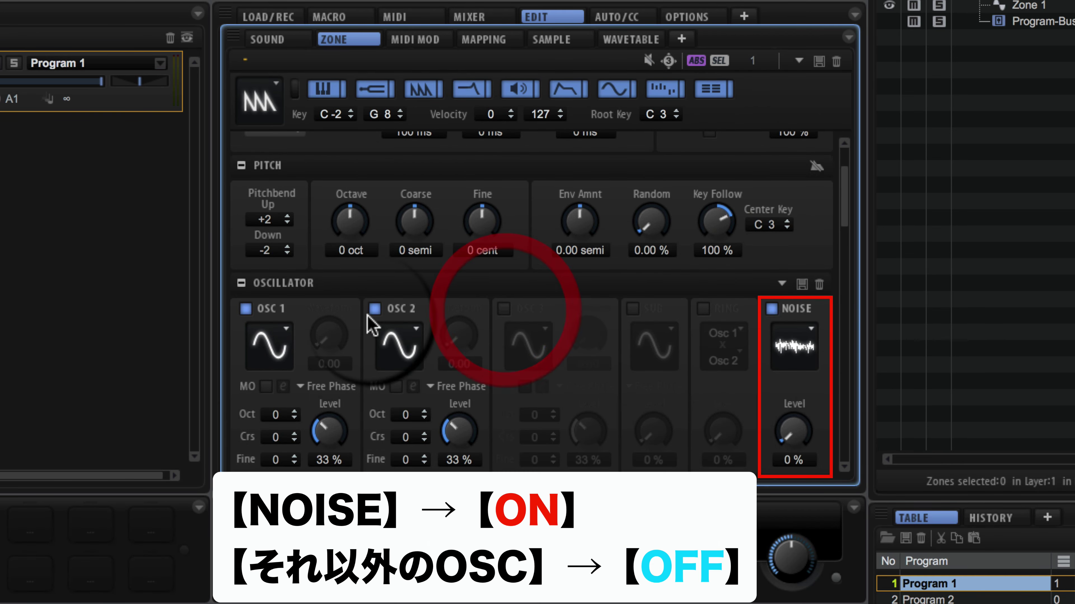
left_click(375, 310)
left_click(246, 310)
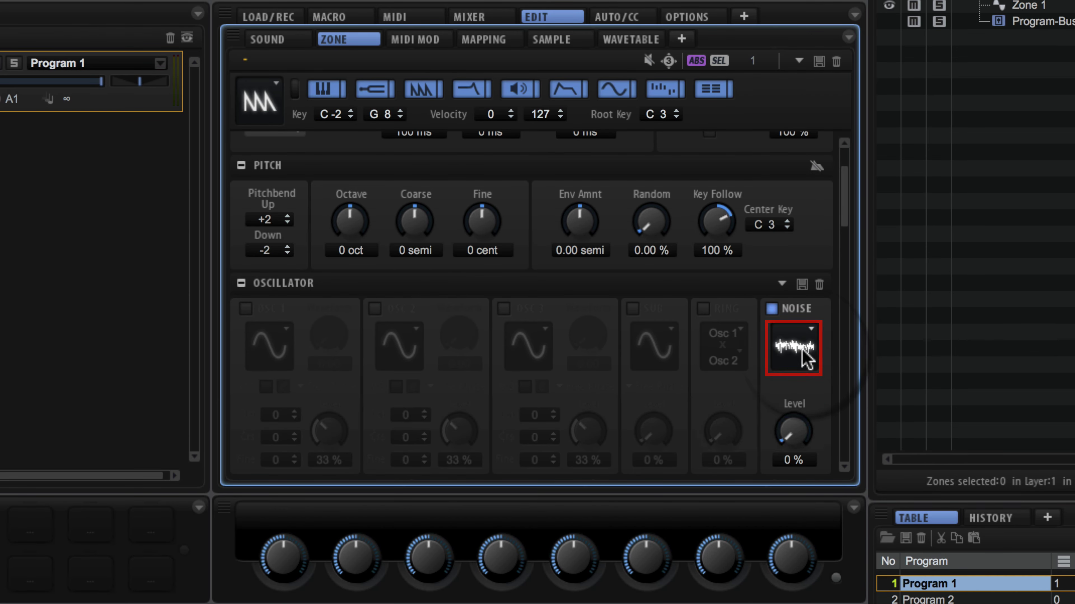
Set the noise oscillator's type to White and its level to 100 %
left_click(807, 359)
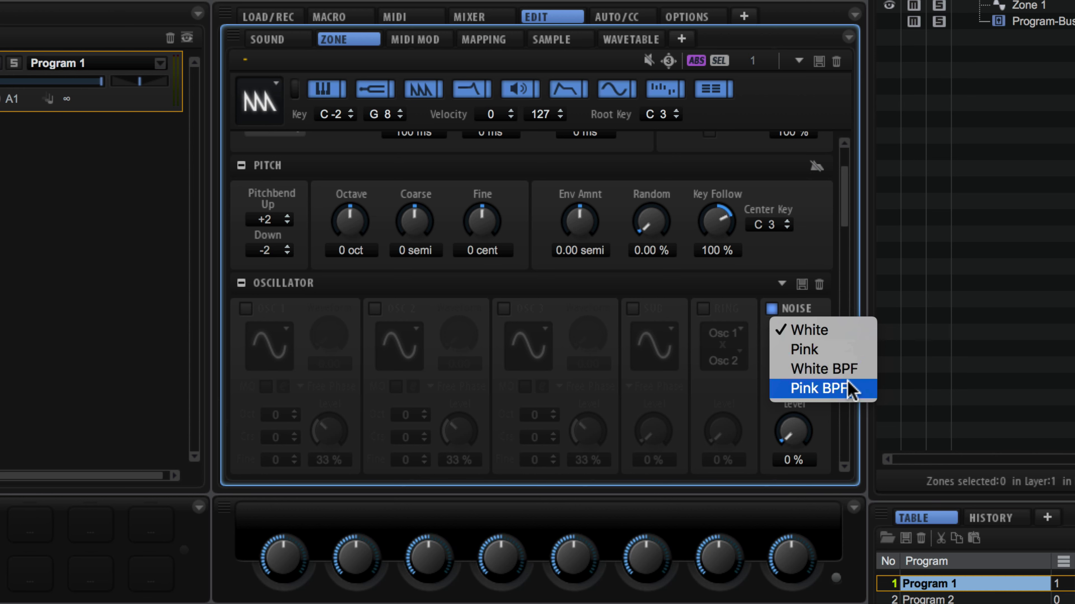
left_click(852, 331)
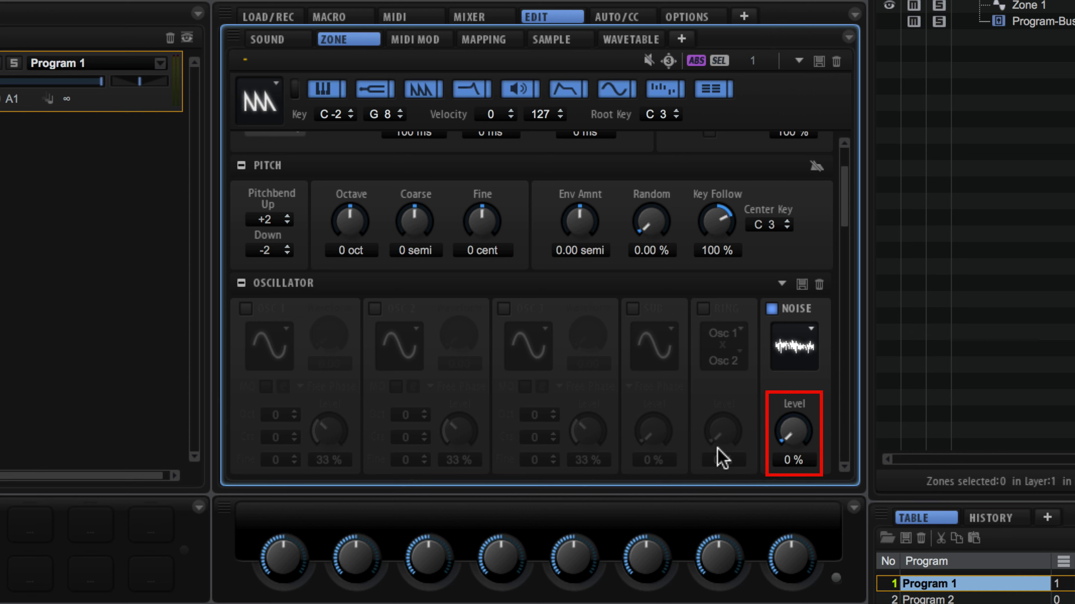
left_click_drag(792, 440, 810, 279)
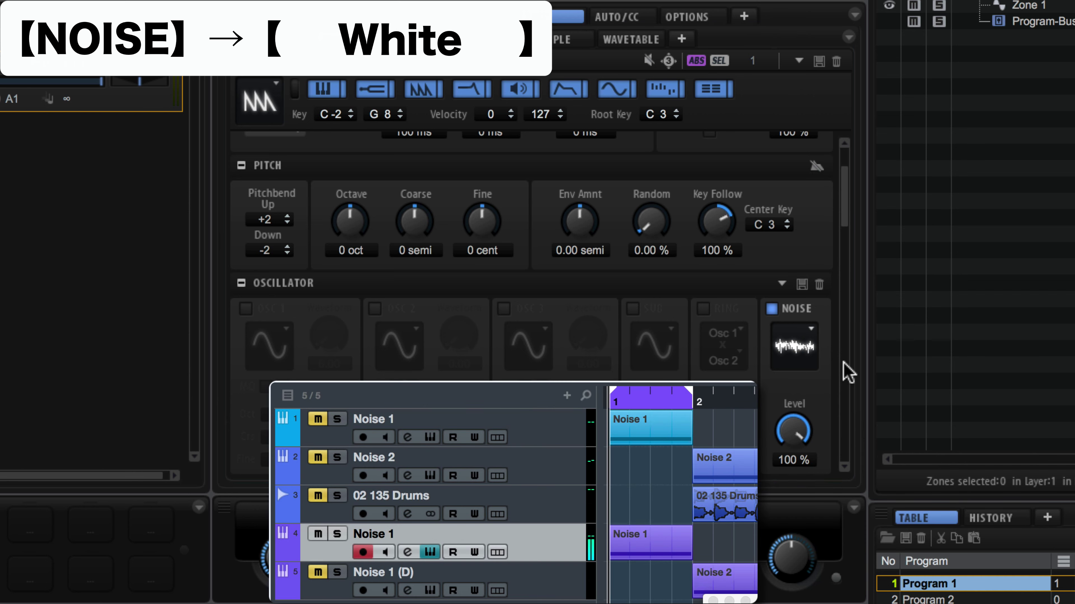
Audition the Pink, White BPF and Pink BPF noise types in turn, and set the type back to White
left_click(795, 346)
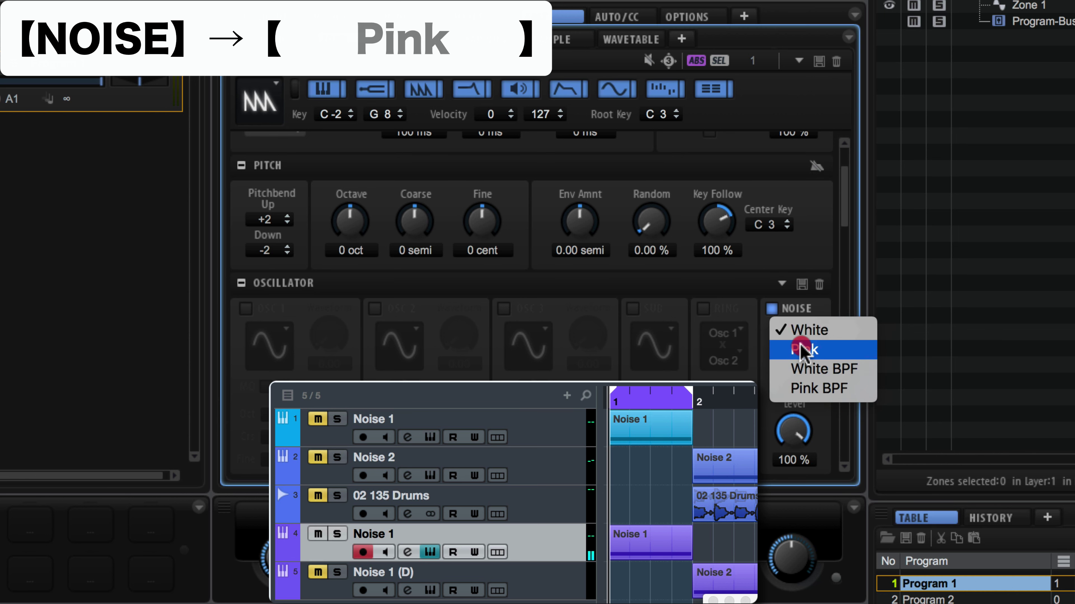
left_click(802, 348)
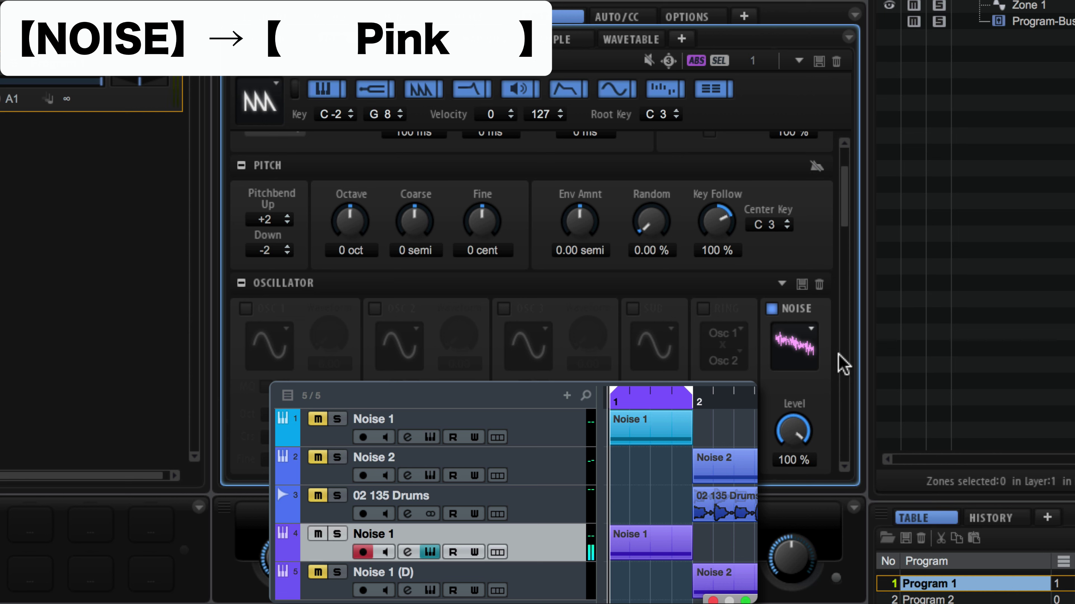
left_click(810, 349)
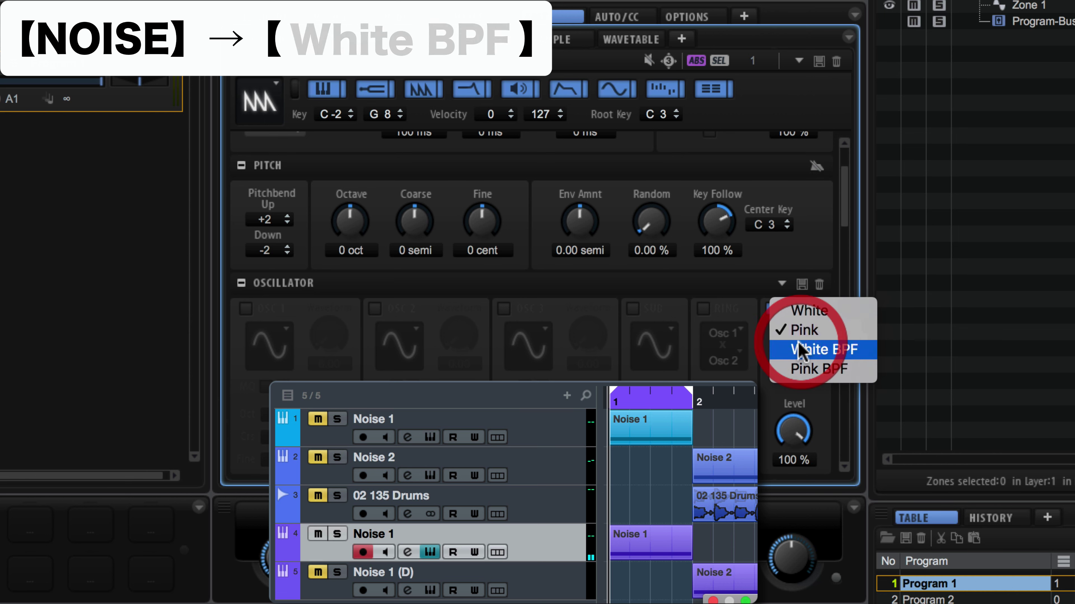
left_click(821, 359)
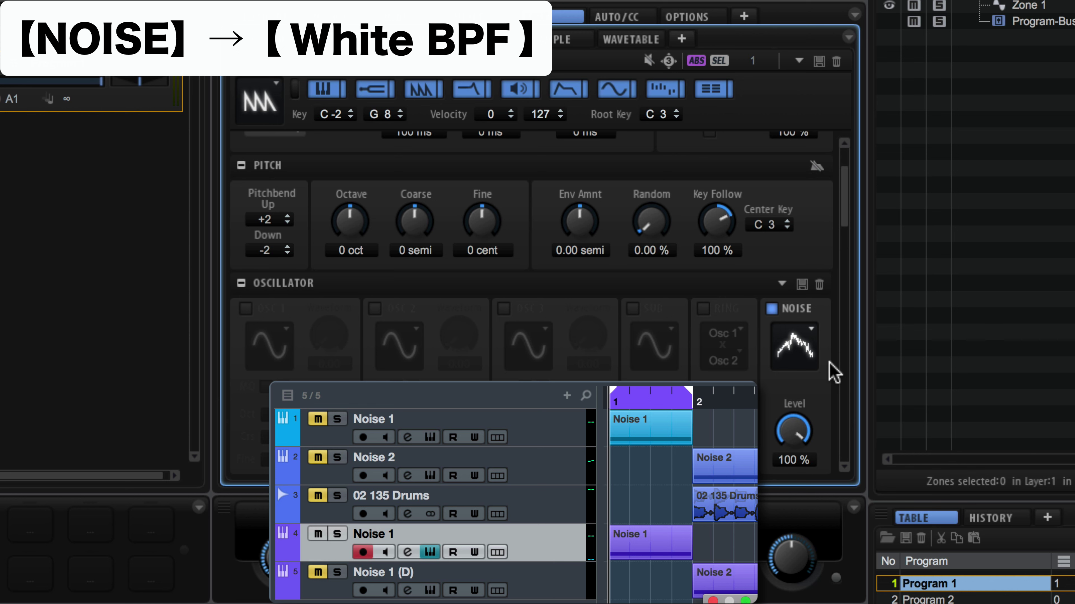
left_click(809, 348)
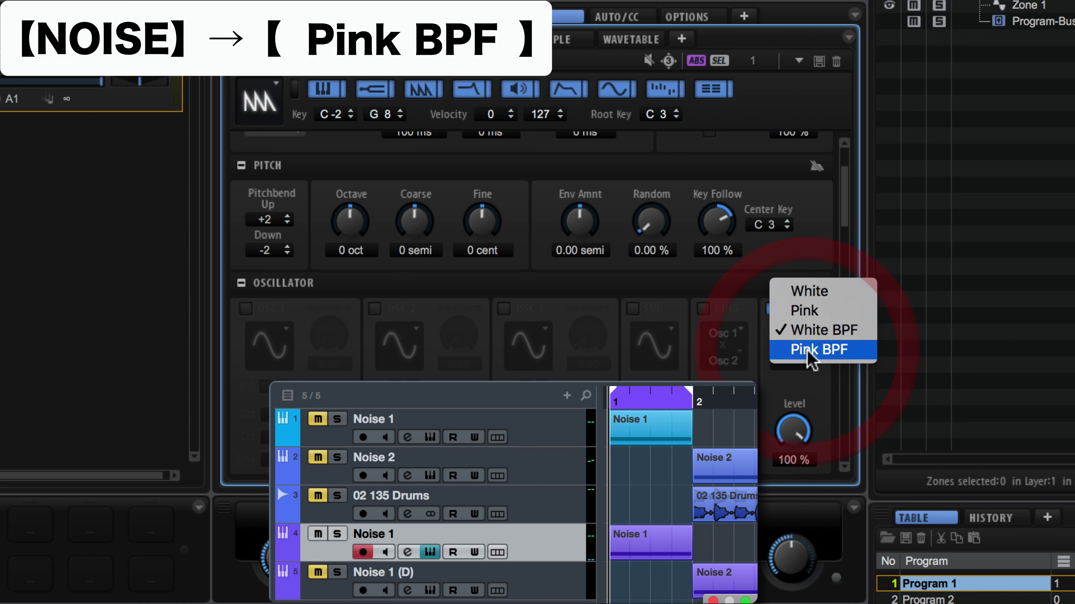
left_click(810, 354)
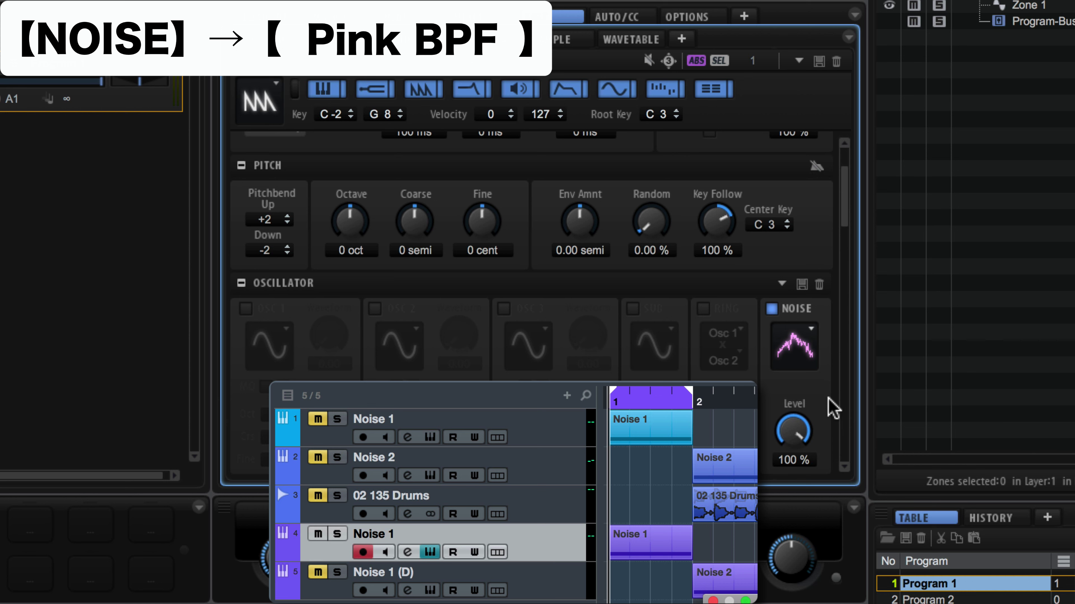
left_click(812, 350)
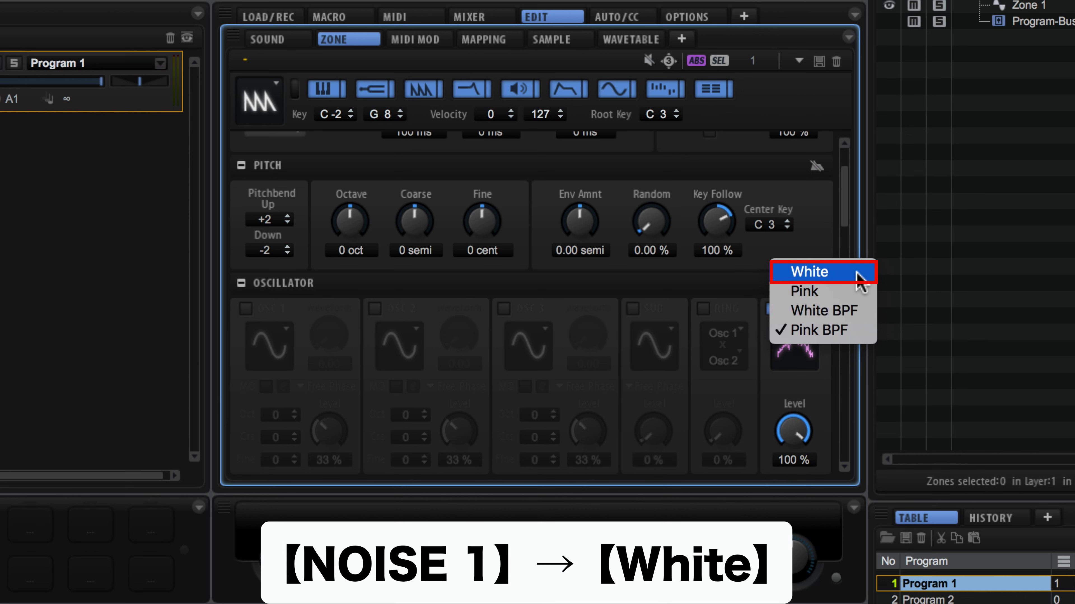
left_click(858, 281)
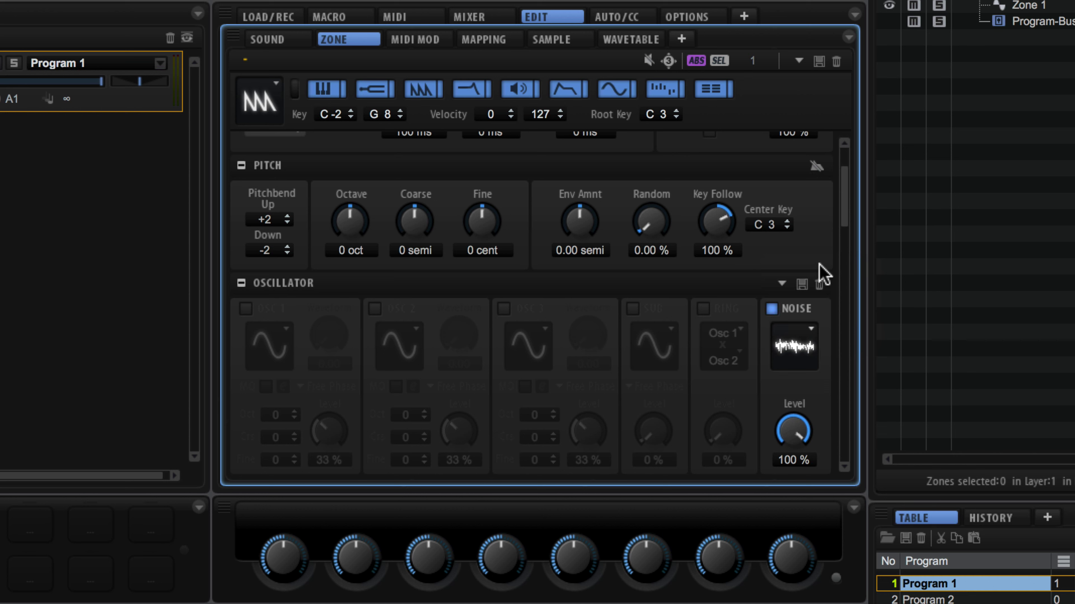
Set the zone's filter type to Classic with the LP24 filter shape
left_click(478, 94)
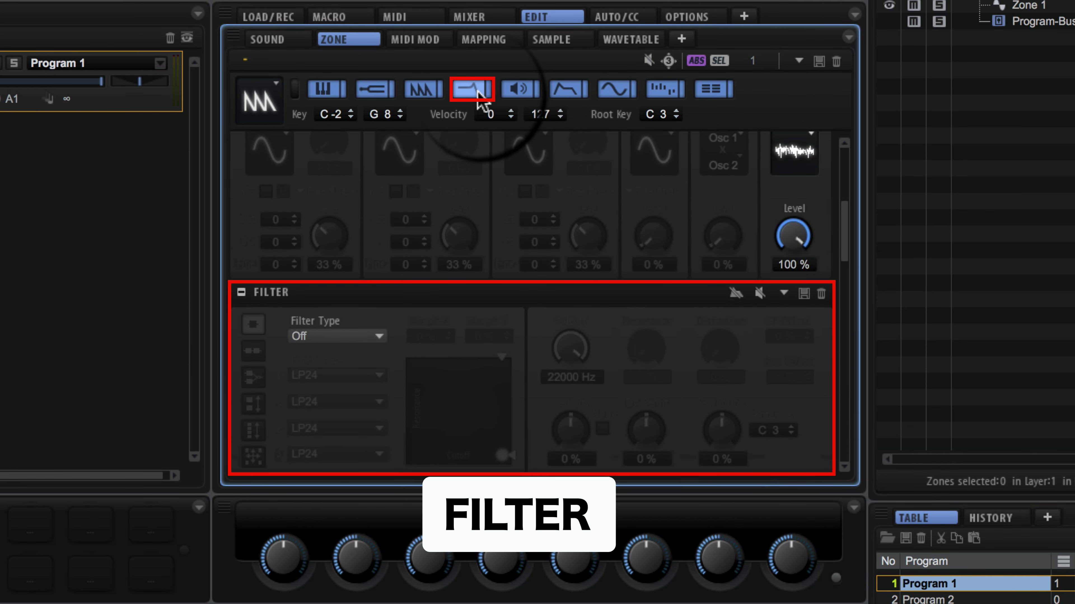
left_click(376, 339)
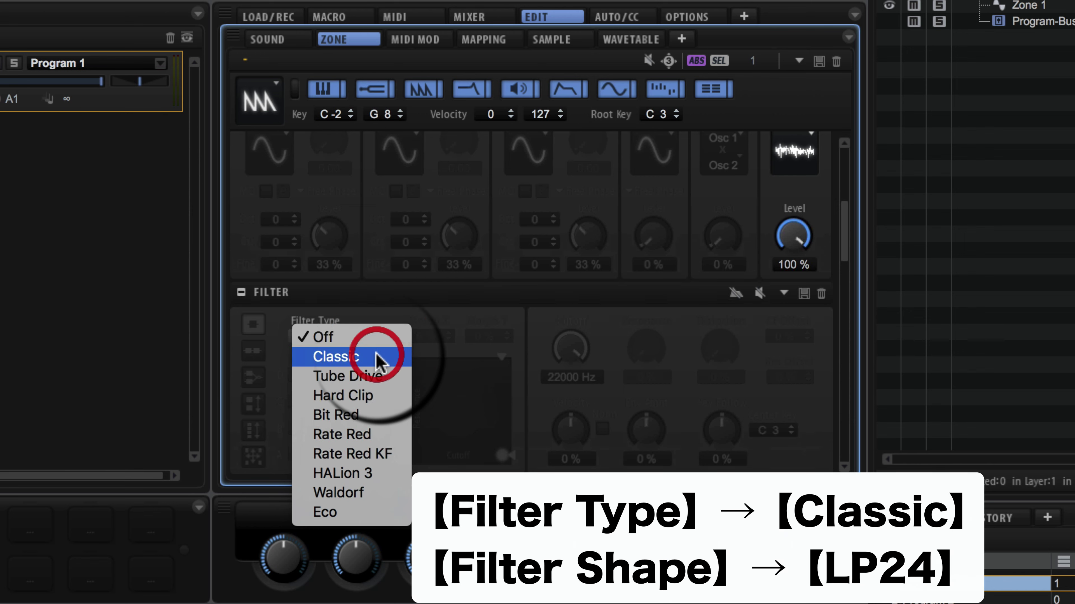
left_click(378, 358)
left_click(377, 464)
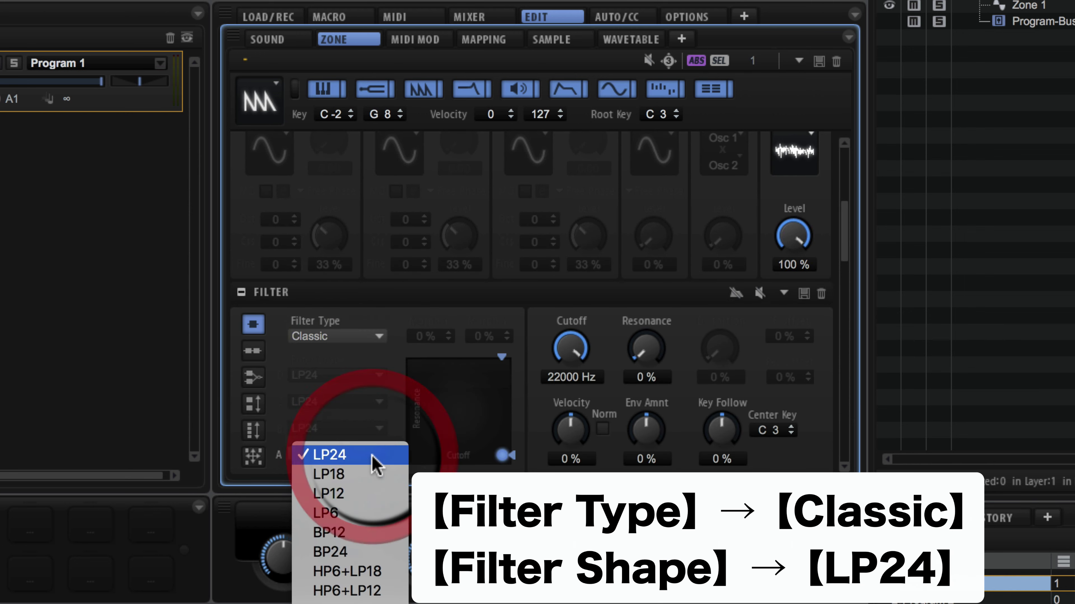
left_click(375, 463)
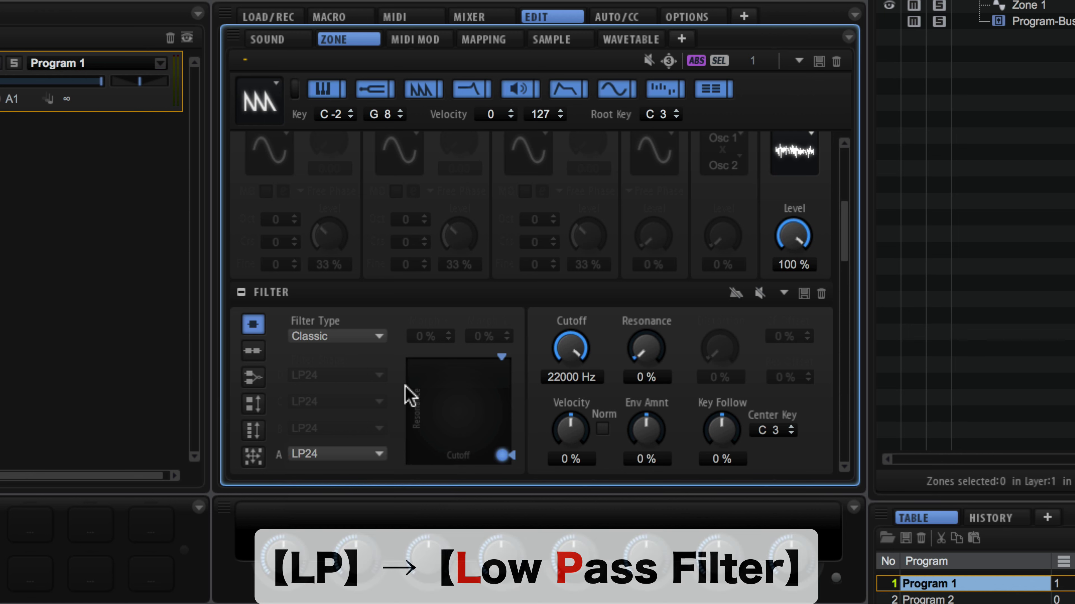
Sweep the filter cutoff down to 10 Hz, up to 22000 Hz and down again
left_click_drag(571, 352, 616, 443)
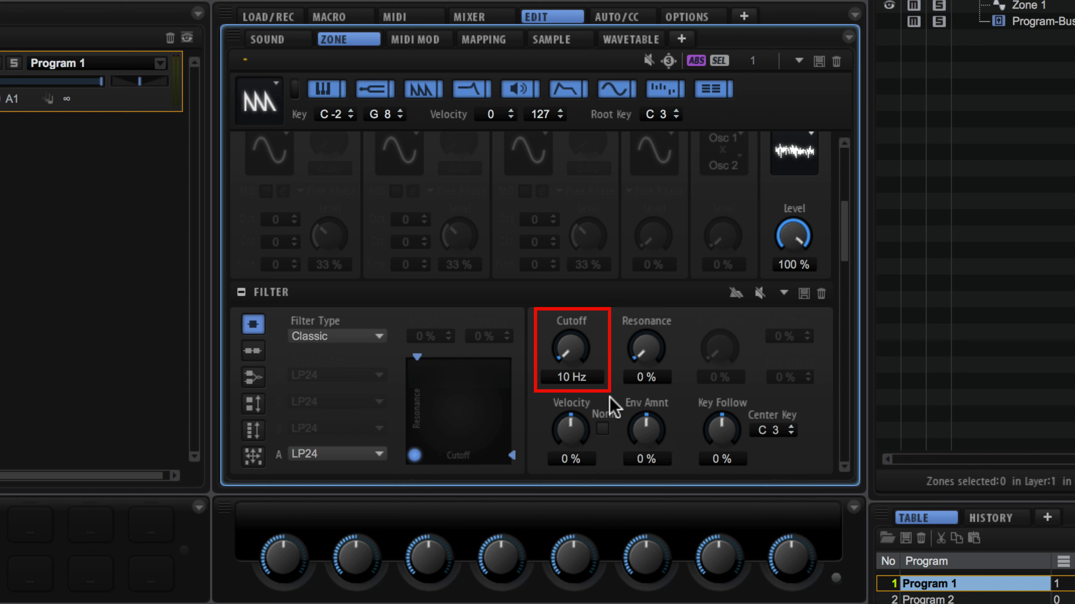
left_click(576, 354)
left_click_drag(575, 355, 574, 132)
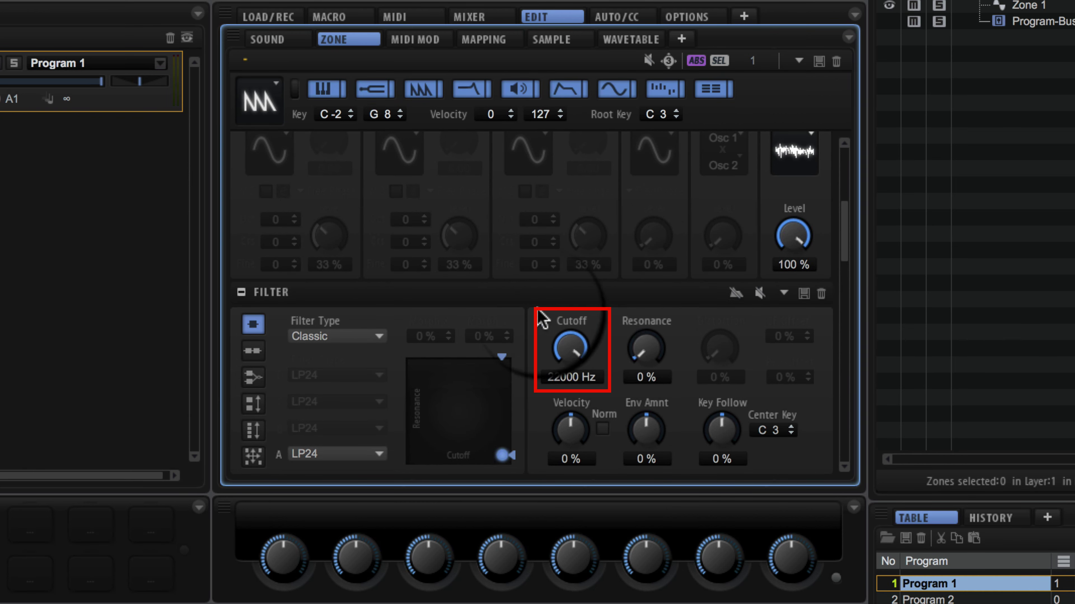
left_click_drag(563, 341, 588, 564)
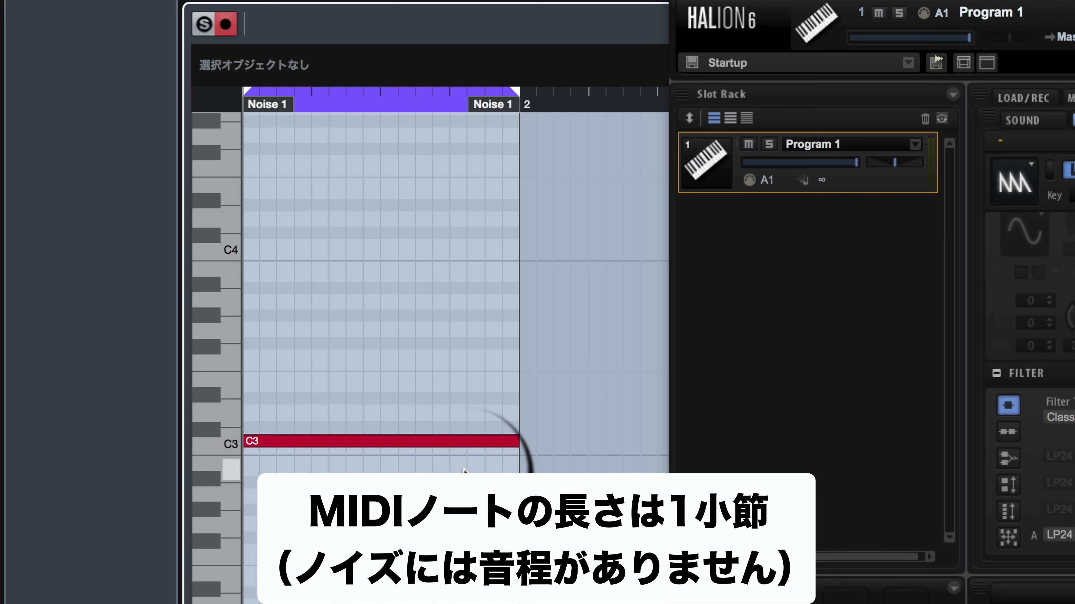
Try a pitch shift on the one-bar C3 note, and sweep the filter cutoff up and back down to 10 Hz
left_click(457, 442)
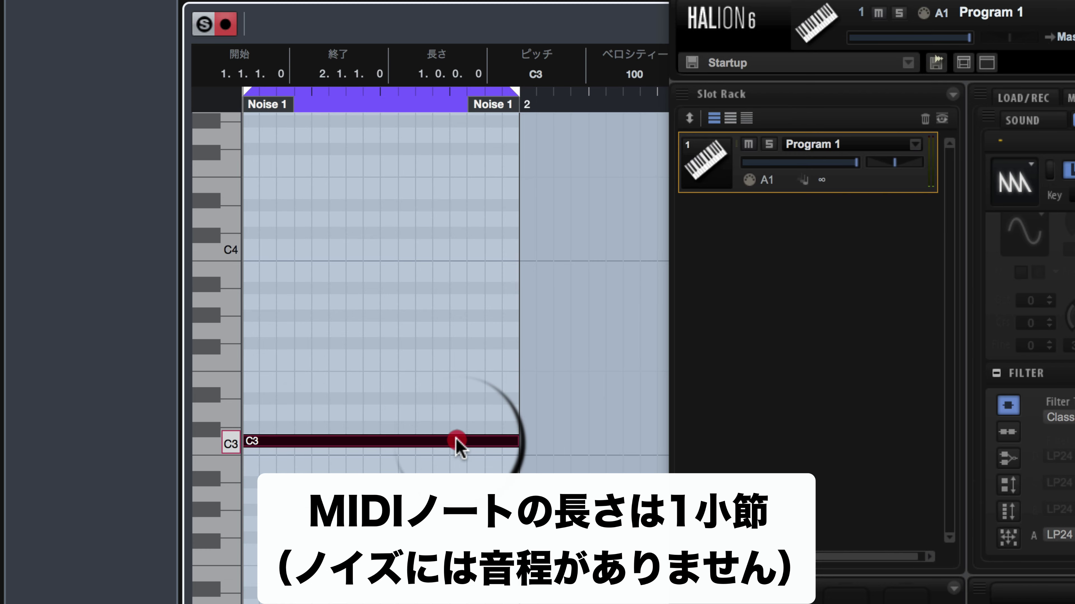
mouse_move(456, 442)
left_mouse_down()
mouse_move(457, 385)
mouse_move(455, 429)
left_mouse_up()
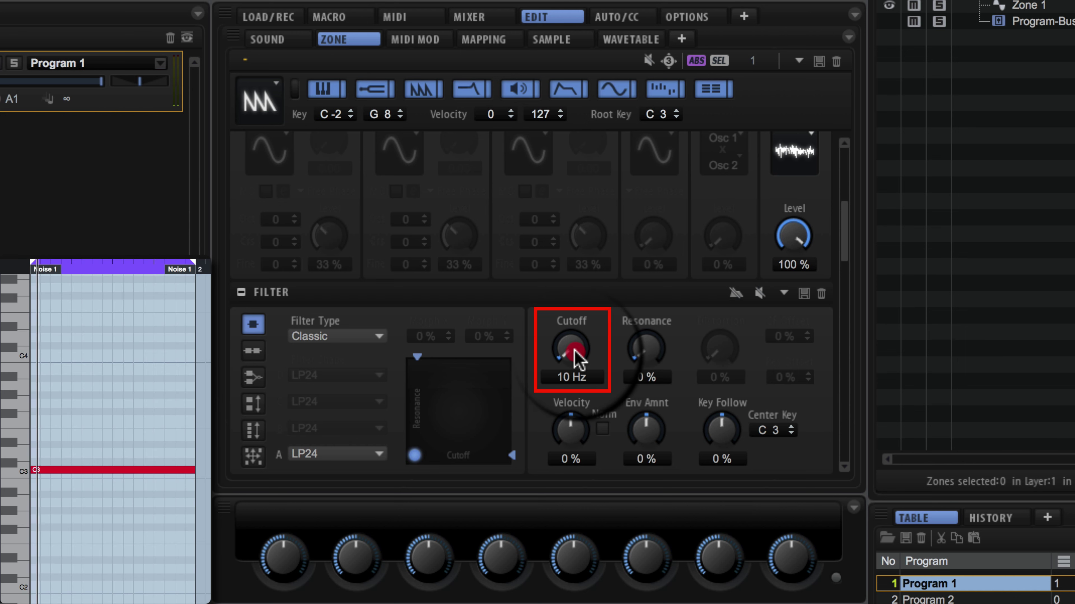
left_click_drag(576, 355, 588, 240)
left_click_drag(613, 24, 549, 508)
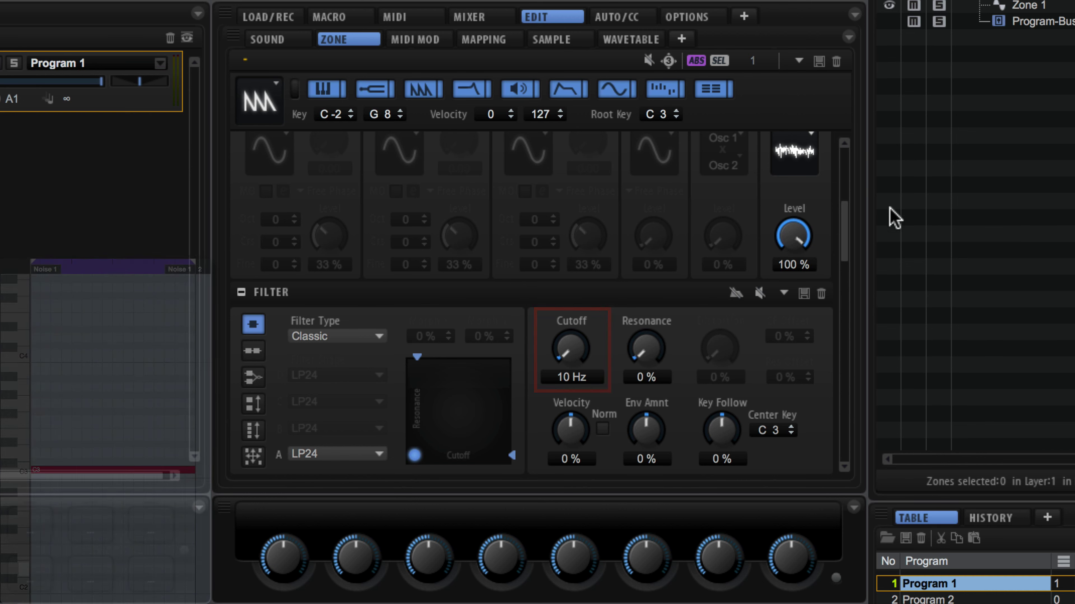
Display the zone's filter envelope and set the filter's Env Amnt to 100 %
left_click(564, 94)
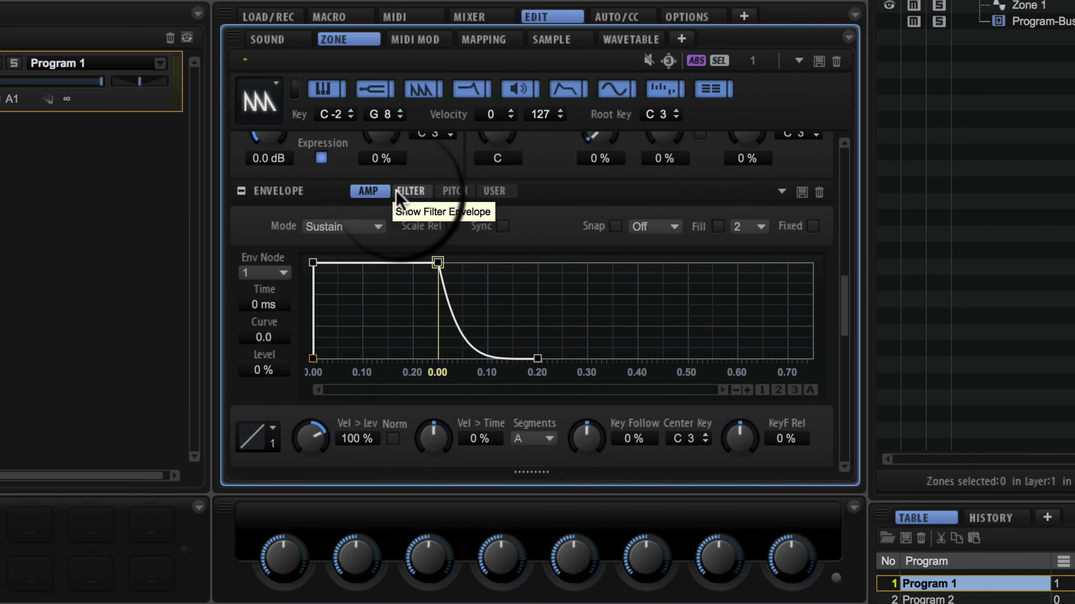
left_click(402, 194)
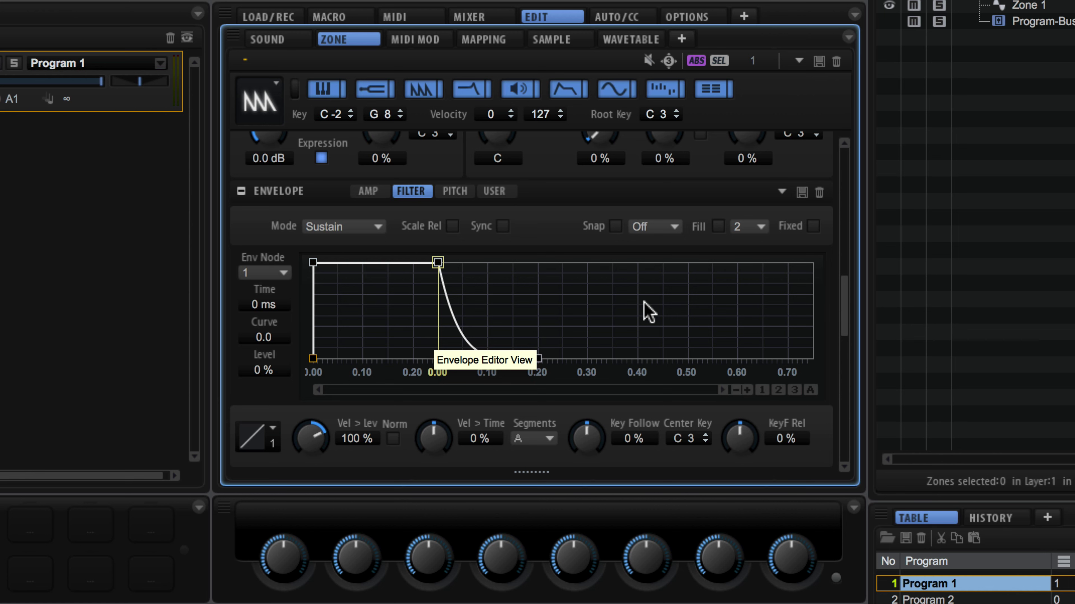
left_click(468, 96)
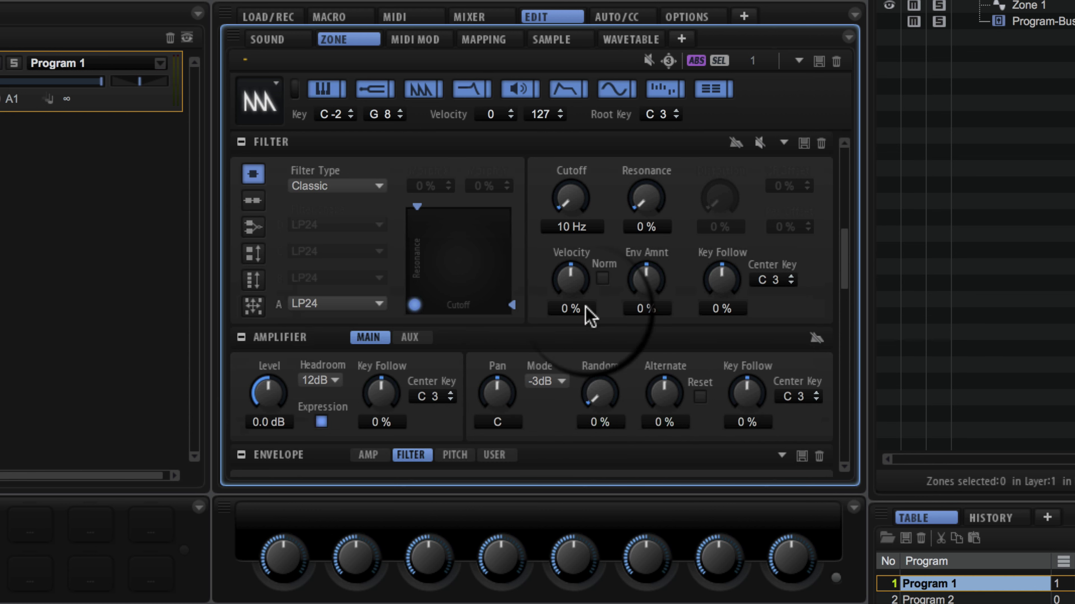
mouse_move(644, 274)
left_mouse_down()
mouse_move(654, 230)
mouse_move(659, 364)
mouse_move(654, 199)
left_mouse_up()
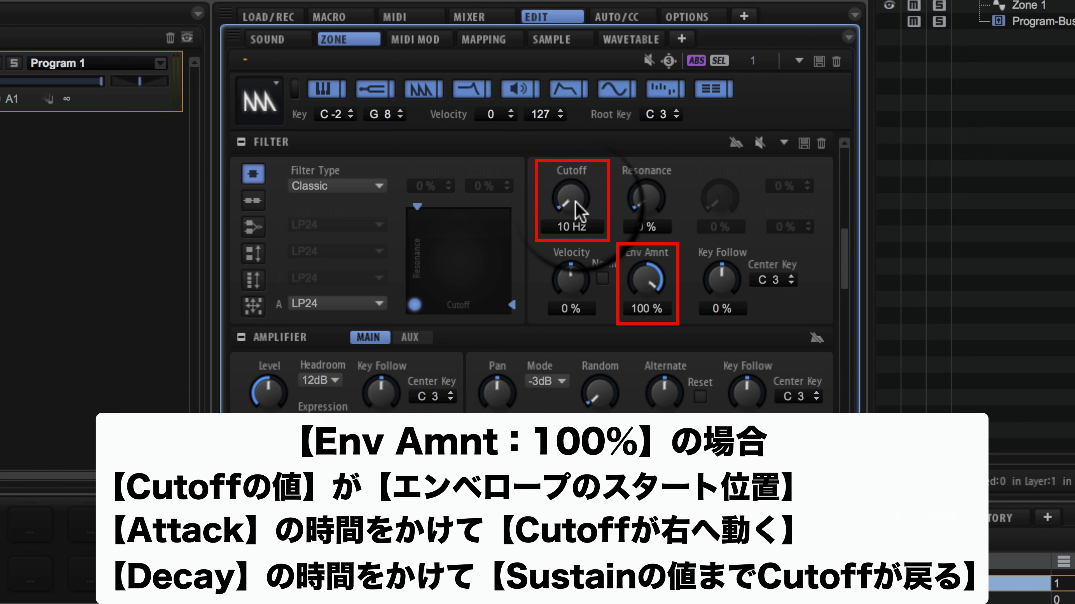
Raise the filter cutoff to 526 Hz and extend the filter envelope's attack, node 2, to about 121 ms
mouse_move(571, 199)
left_mouse_down()
mouse_move(586, 108)
mouse_move(574, 192)
left_mouse_up()
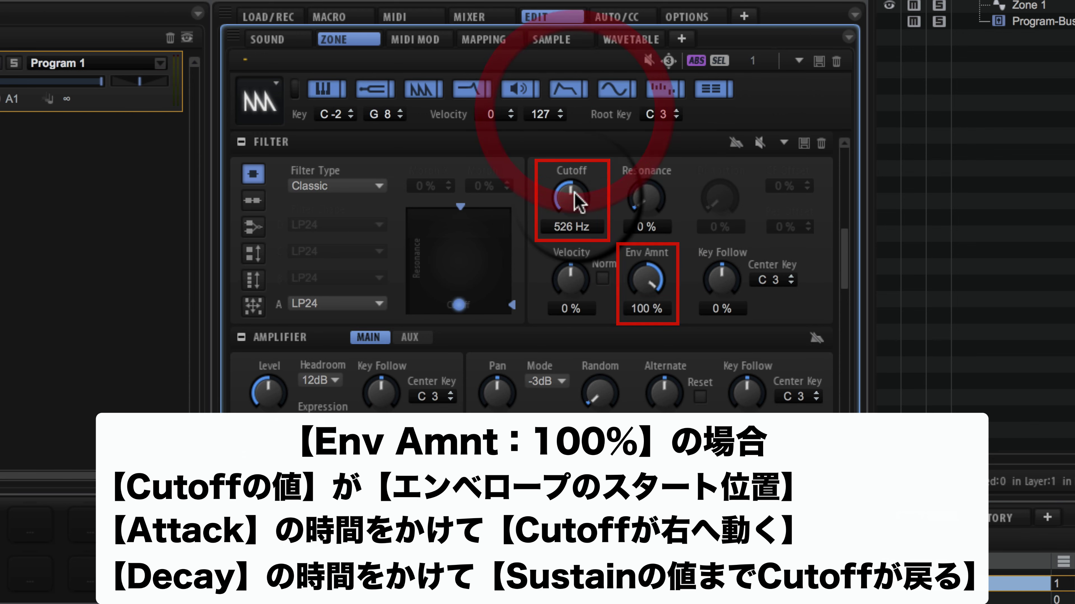
left_click(568, 89)
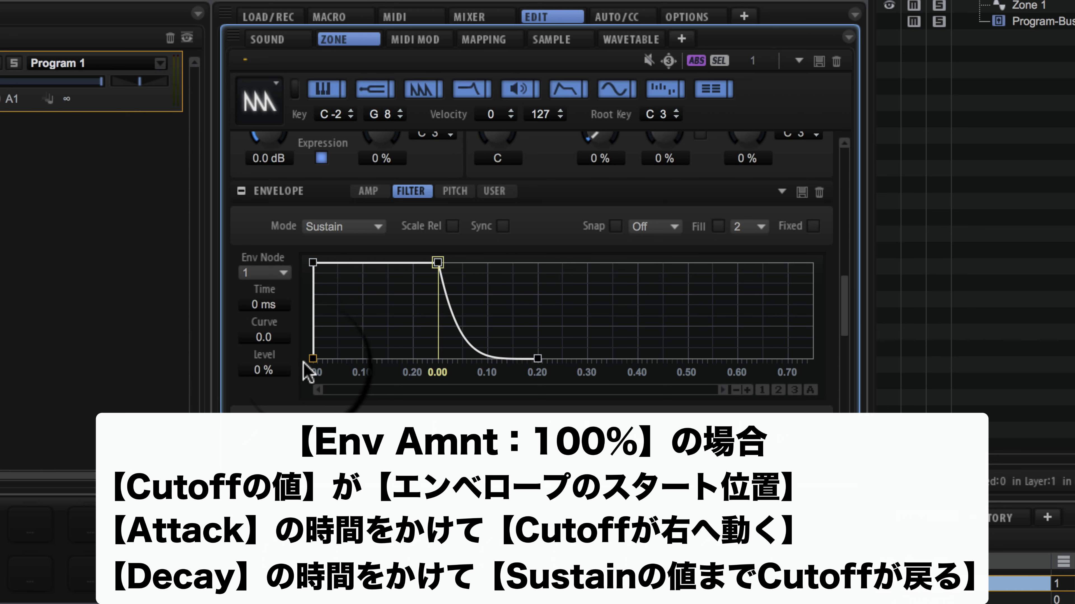
left_click(313, 262)
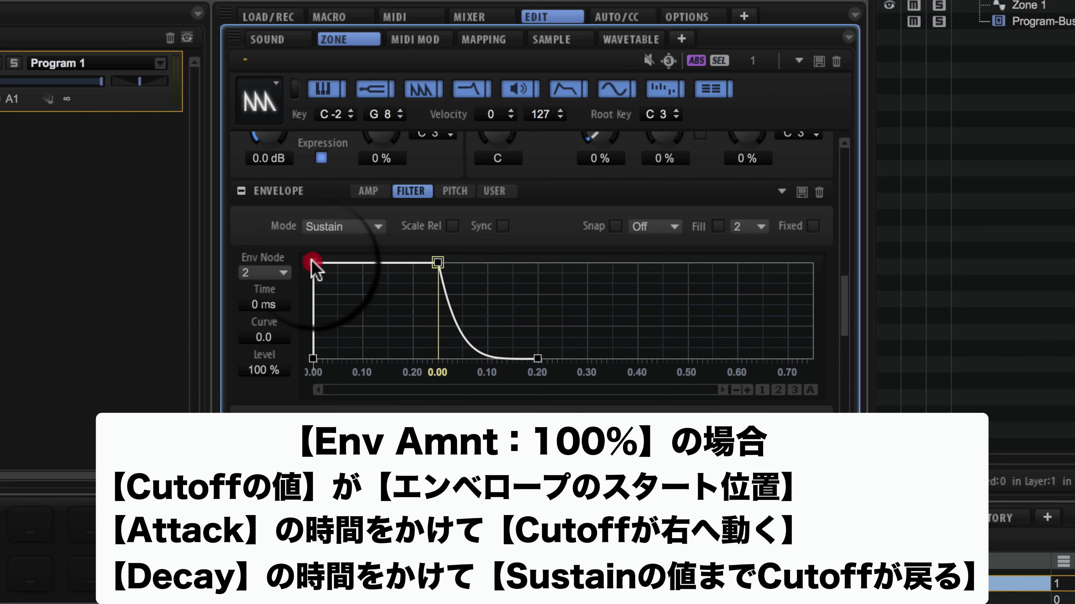
left_click_drag(312, 263, 373, 262)
Raise the filter cutoff to 7207 Hz and lower the filter envelope's sustain node to about half level
left_click(469, 87)
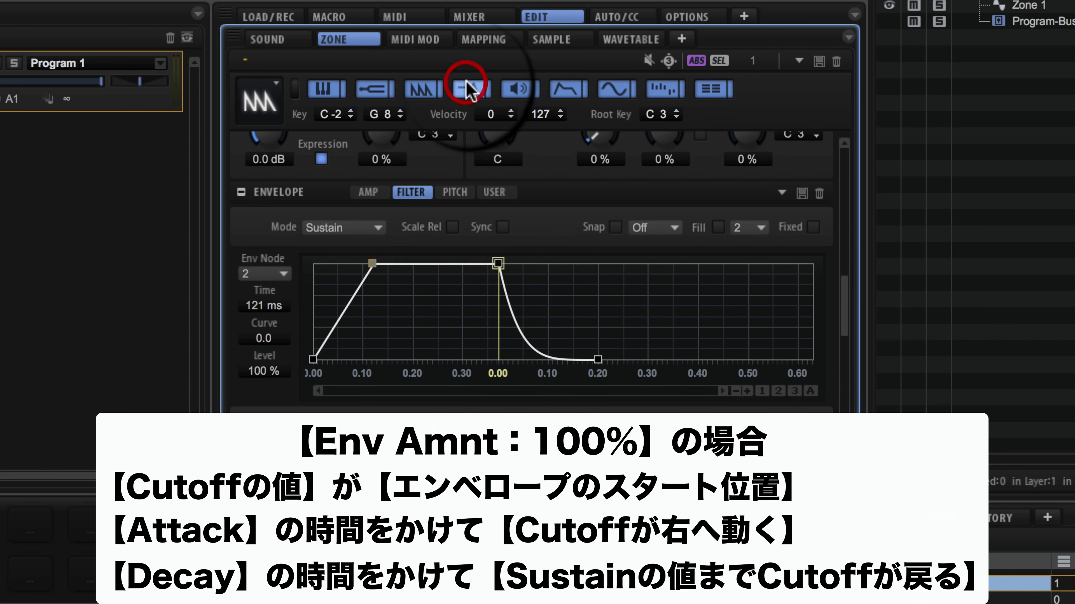
left_click_drag(570, 182, 569, 148)
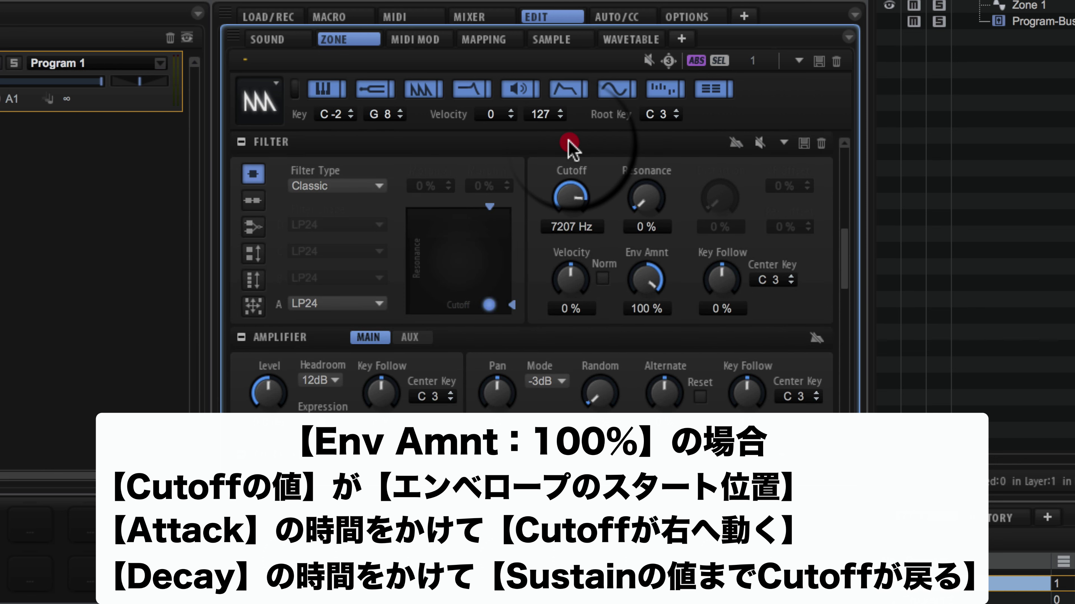
left_click(567, 90)
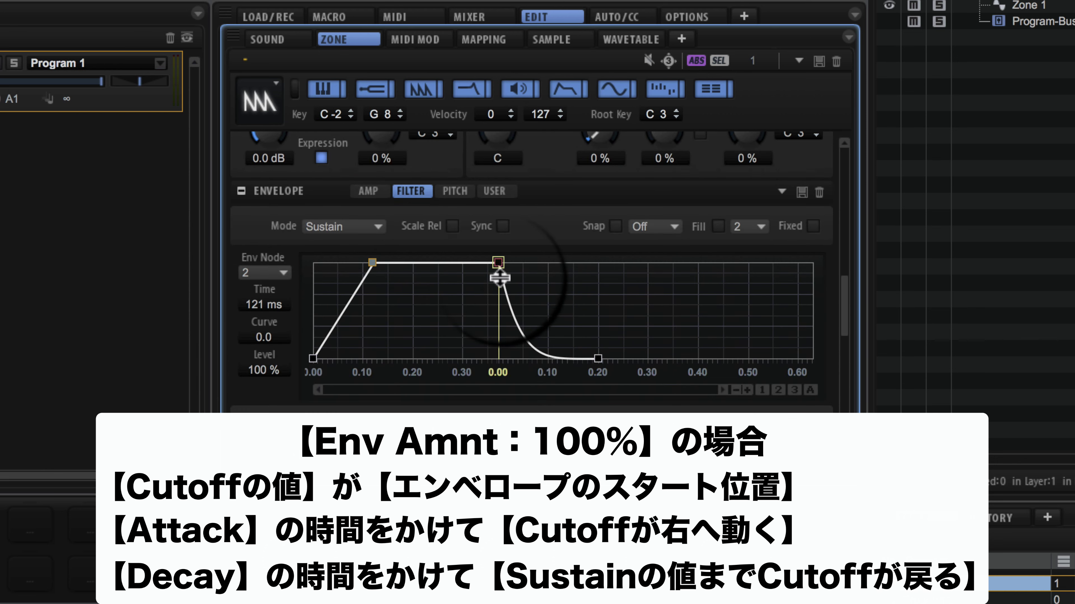
left_click_drag(498, 263, 504, 314)
Try different filter Cutoff and Env Amnt settings, ending with the cutoff at 10 Hz and Env Amnt at 100 %
left_click(472, 89)
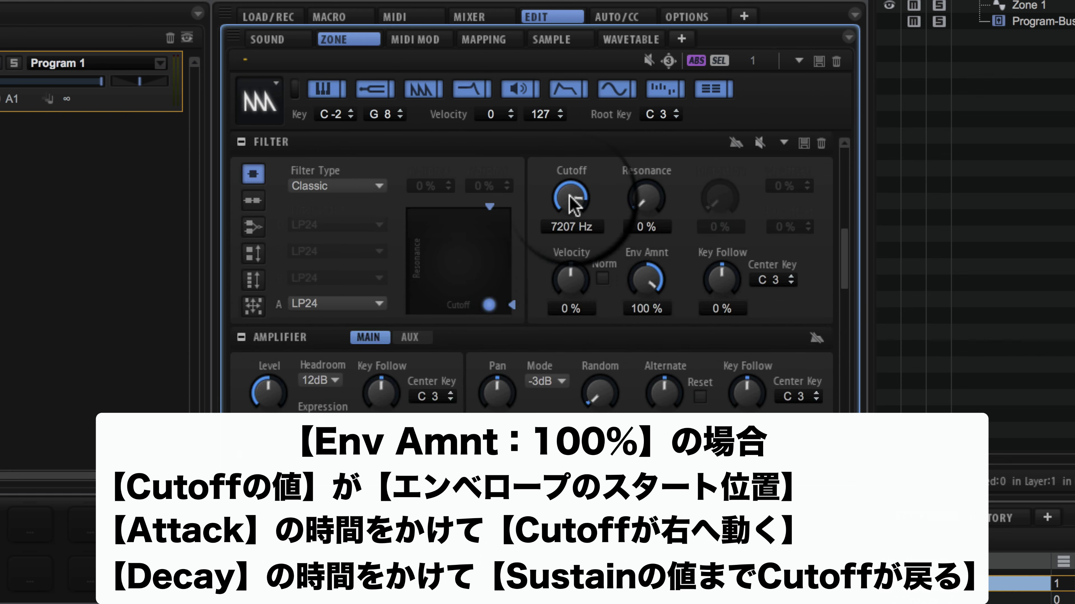
left_click_drag(558, 188, 568, 249)
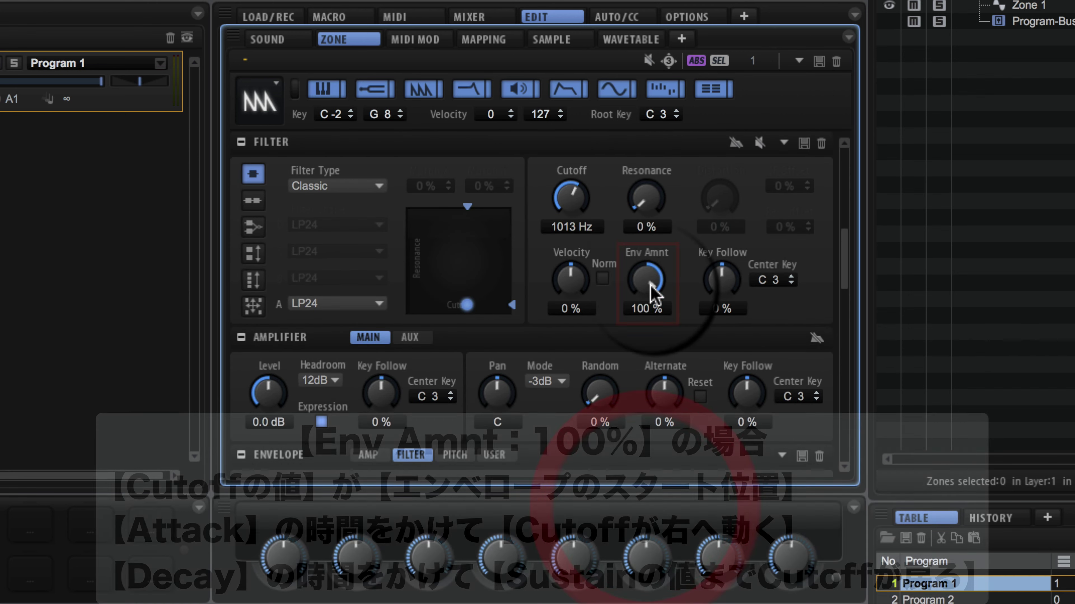
left_click_drag(645, 275, 654, 470)
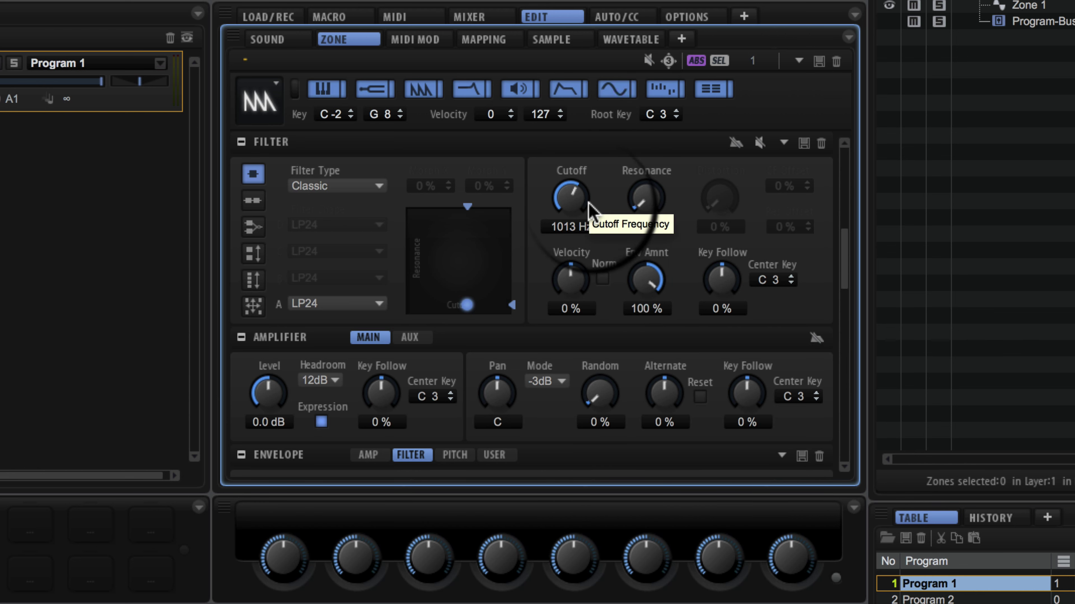
left_click_drag(576, 204, 573, 493)
left_click_drag(640, 309, 689, 218)
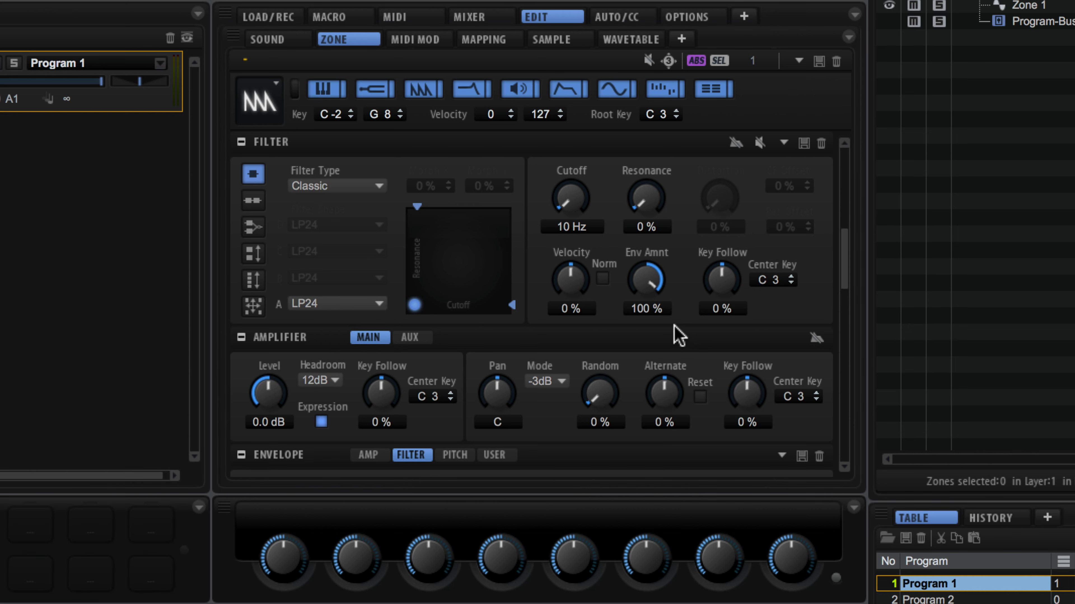
Turn on Sync for the filter envelope and set its sync note value to 1/1
left_click(570, 89)
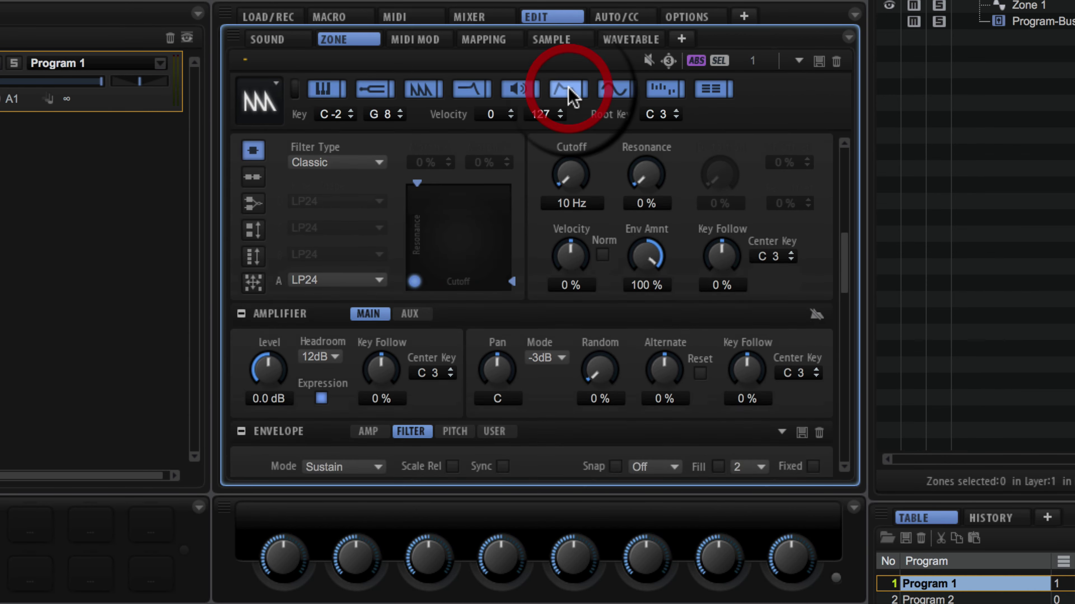
left_click(502, 227)
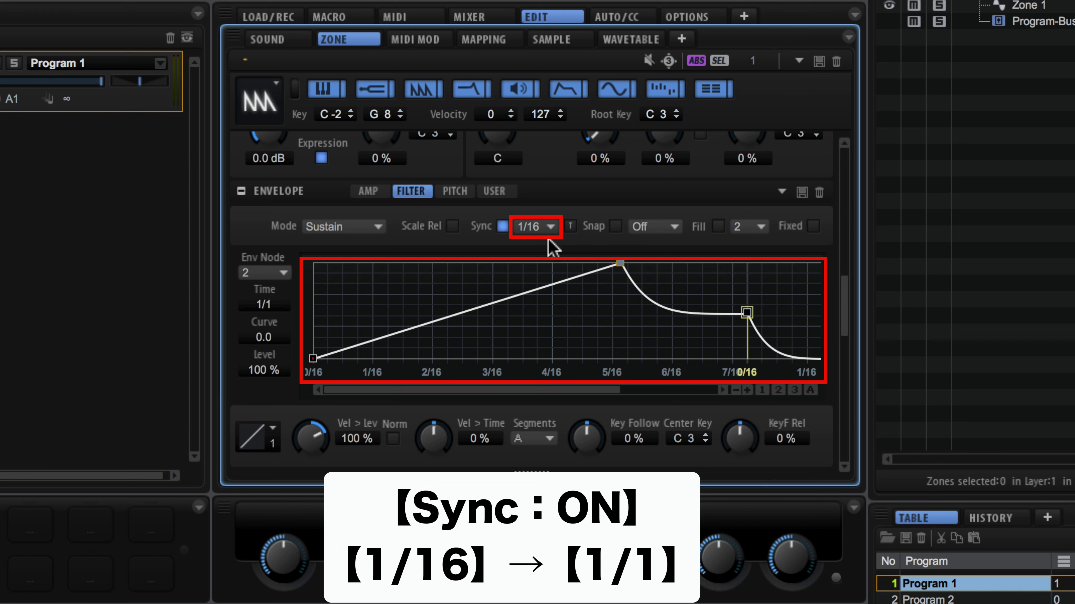
left_click(549, 228)
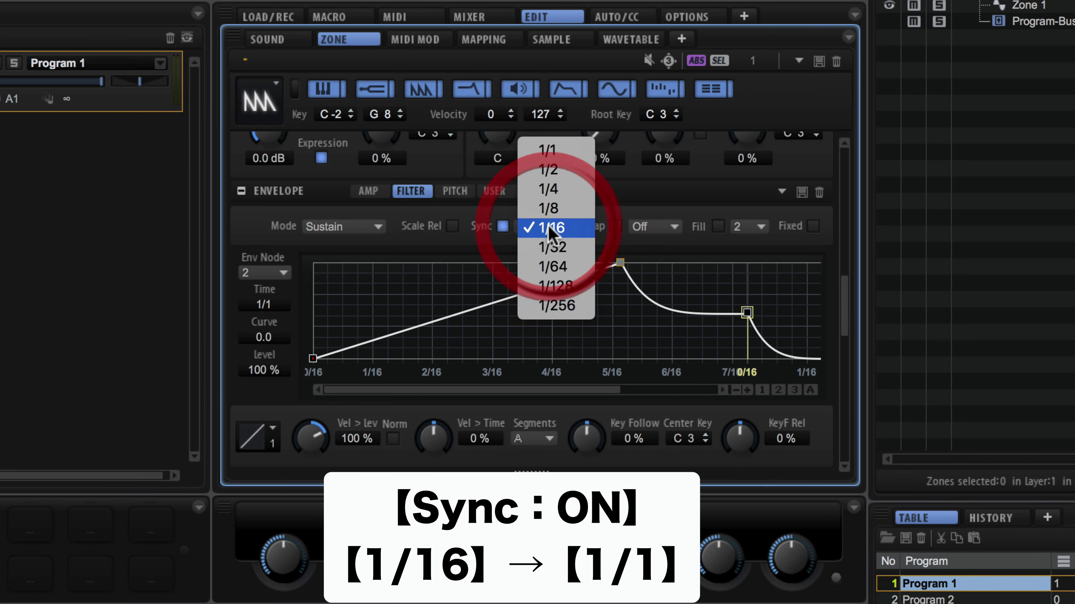
left_click(549, 150)
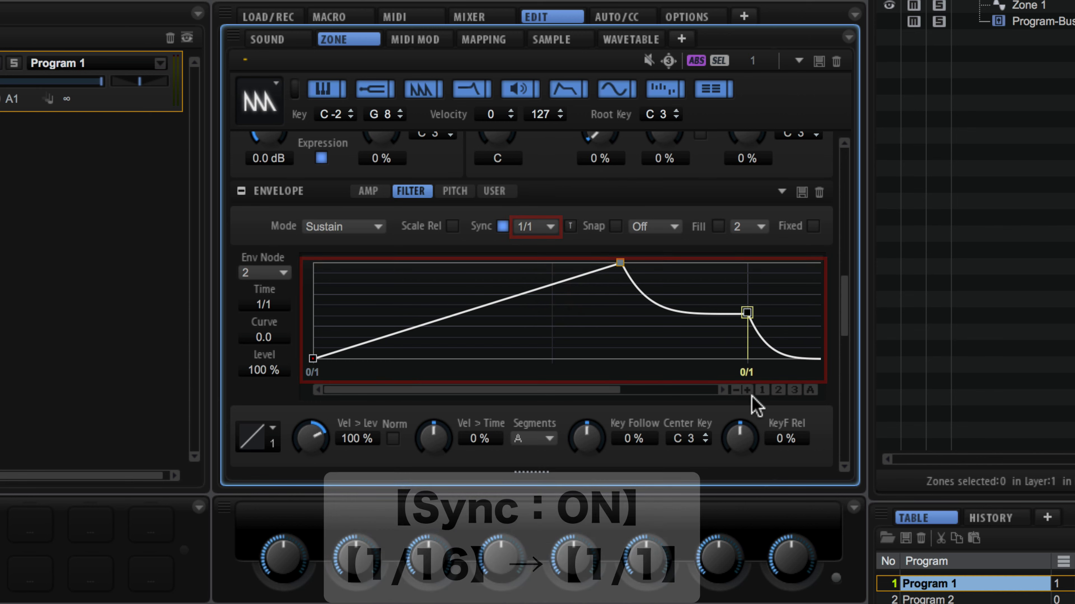
Place filter envelope node 2 on the 1/1 grid line and raise the sustain node, node 3, to 100 % level
left_click(736, 390)
left_click(736, 390)
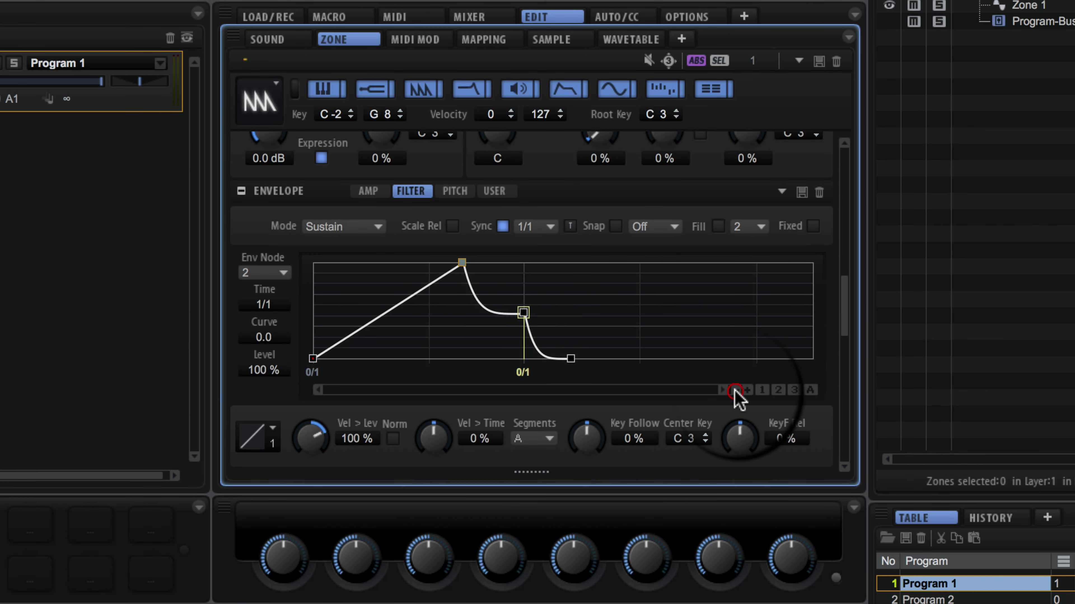
left_click(737, 390)
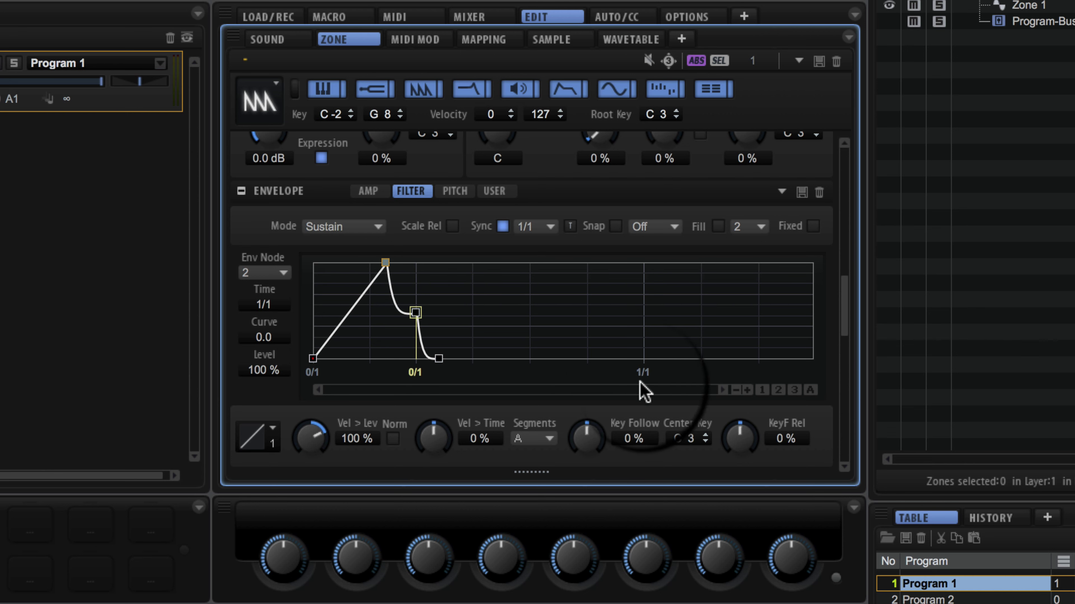
left_click(386, 264)
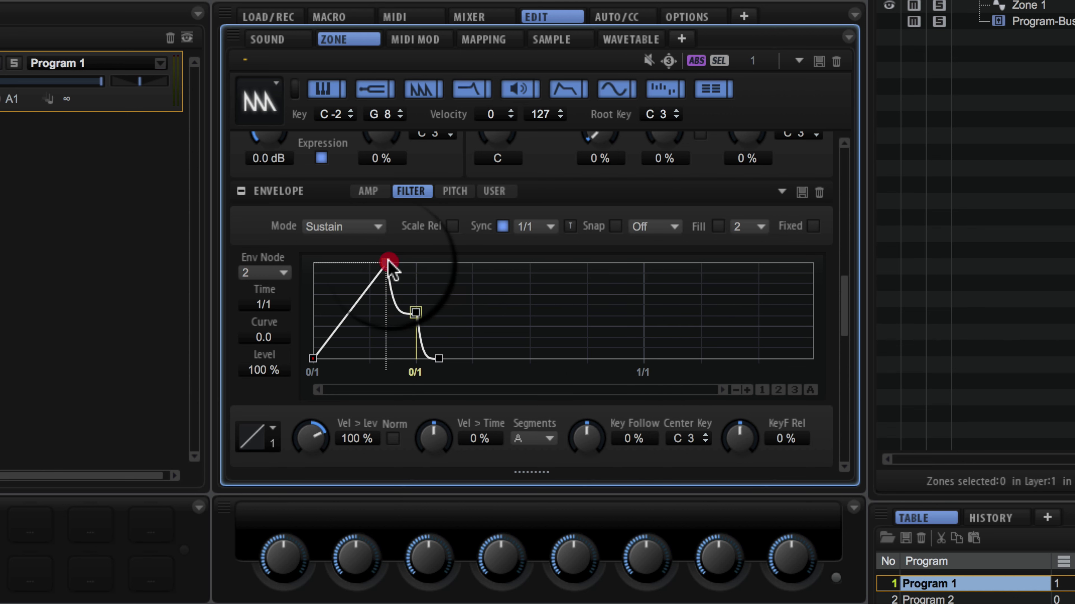
left_click_drag(387, 263, 543, 260)
left_click_drag(571, 312, 571, 262)
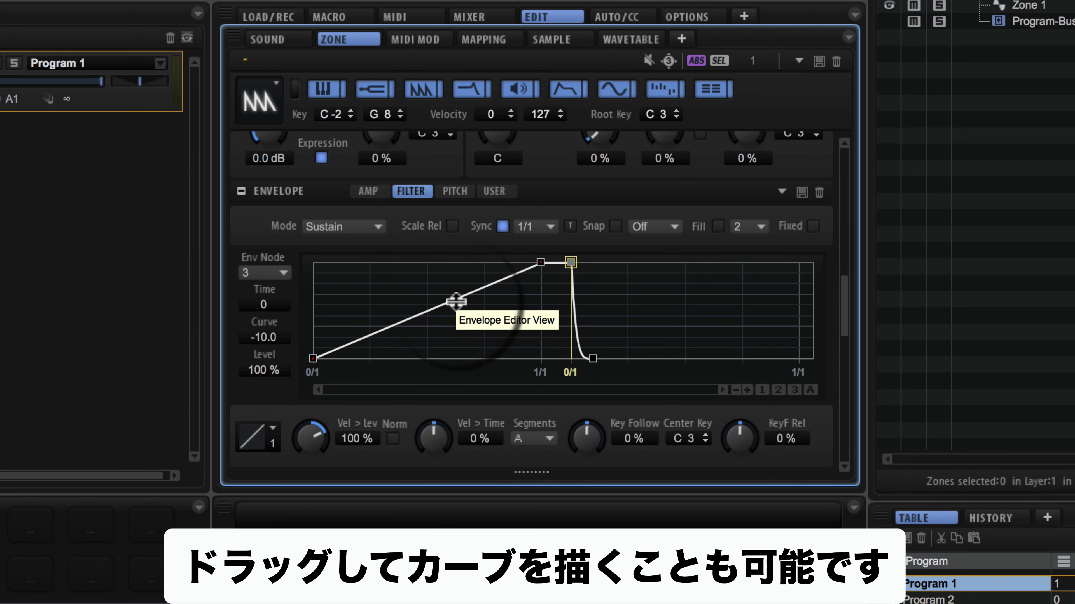
Bend the filter envelope's attack segment to a curve of 10.0 and raise the filter cutoff to 90 Hz
left_click_drag(456, 298, 480, 355)
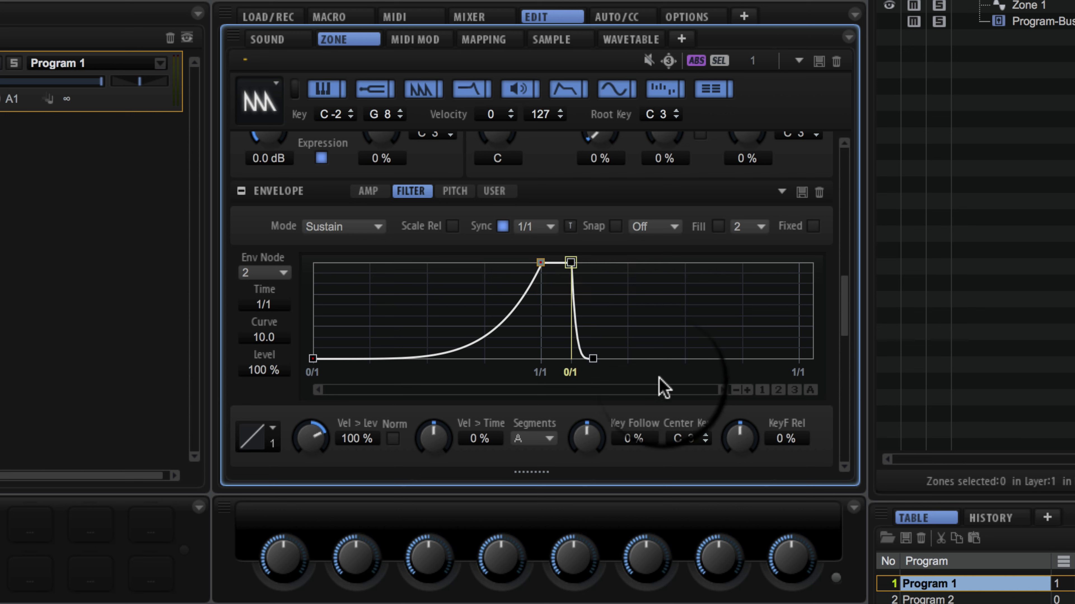
scroll(653, 301, "up", 5)
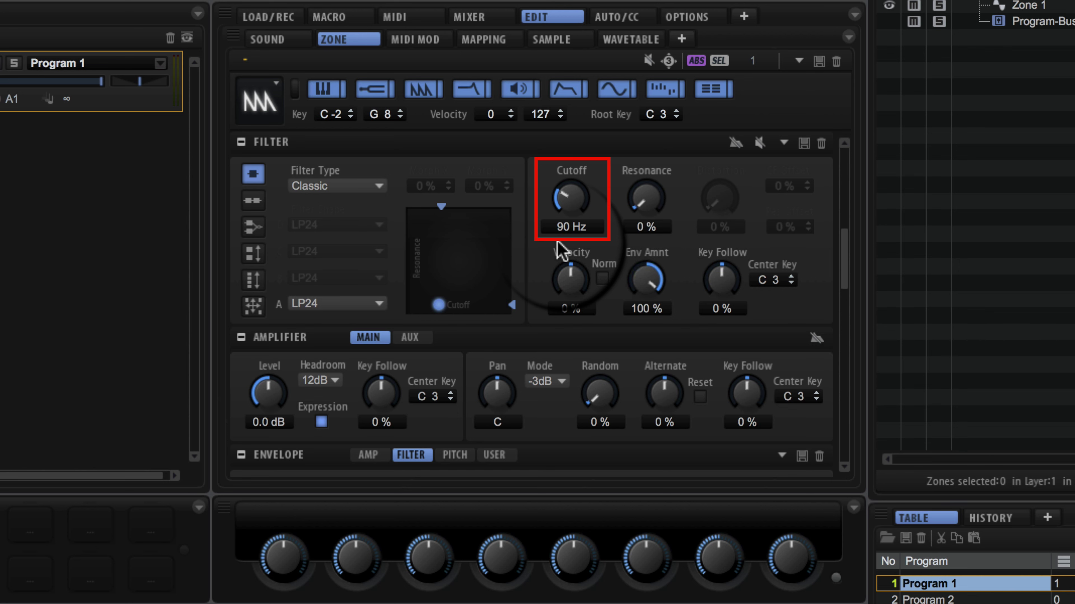
scroll(563, 249, "down", 5)
Insert a Reverb effect in the Master bus's first insert slot and edit its Mix value
left_click(487, 15)
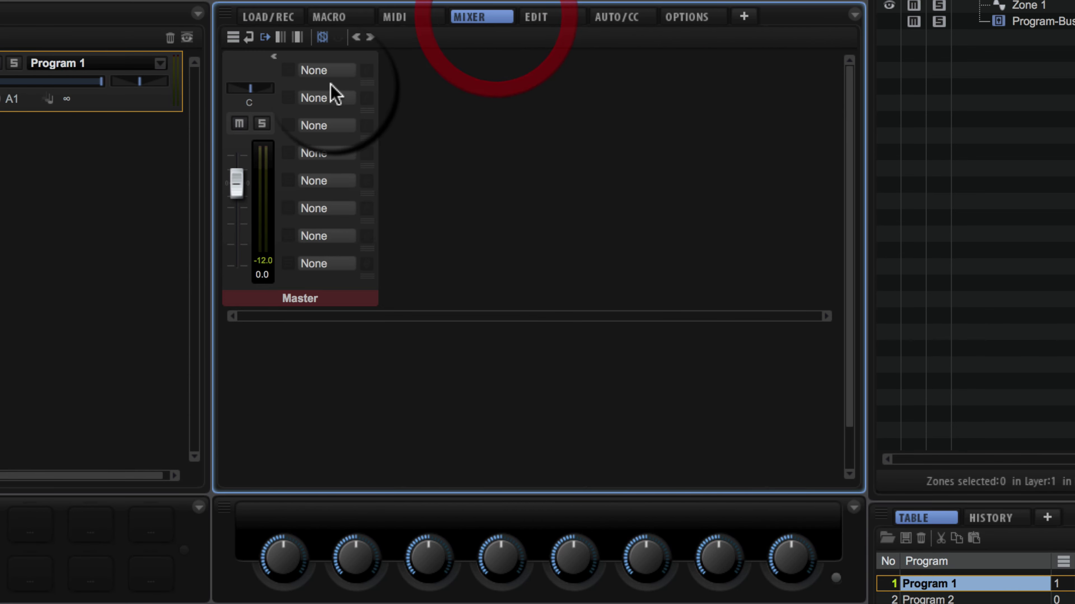
left_click(336, 71)
left_click(357, 156)
left_click(404, 185)
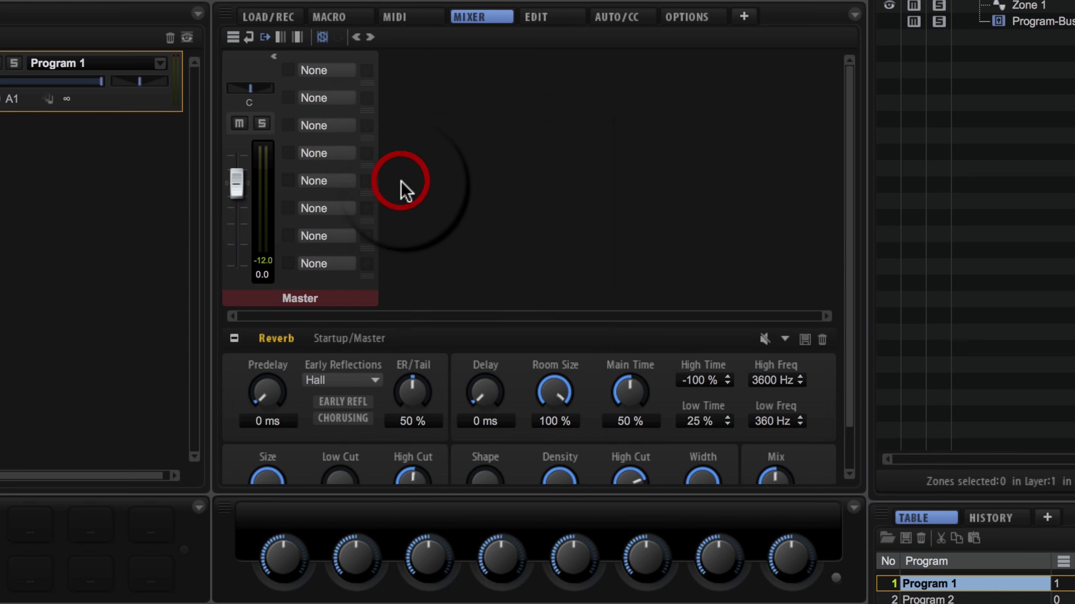
scroll(791, 438, "down", 2)
left_click(779, 464)
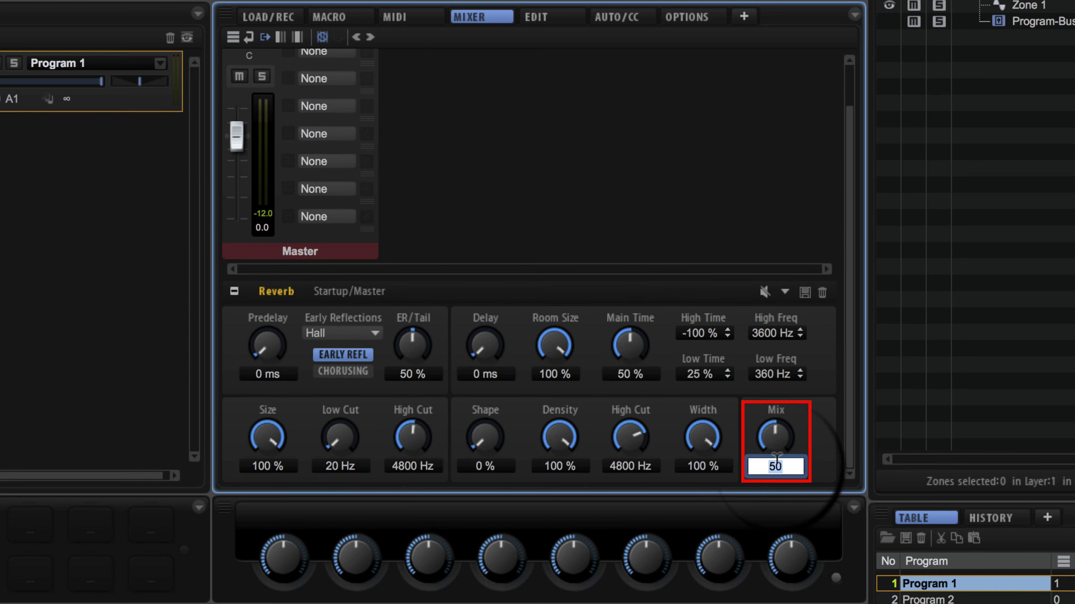
key("Return")
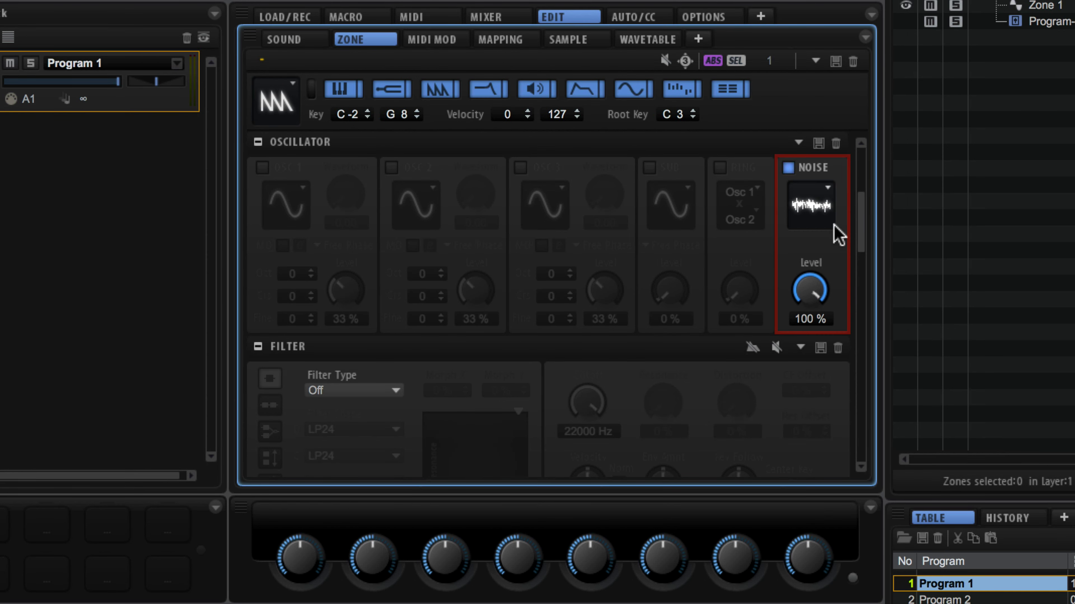
Choose the noise type of the noise oscillator and set the zone's filter type to Classic
left_click(817, 205)
left_click(844, 192)
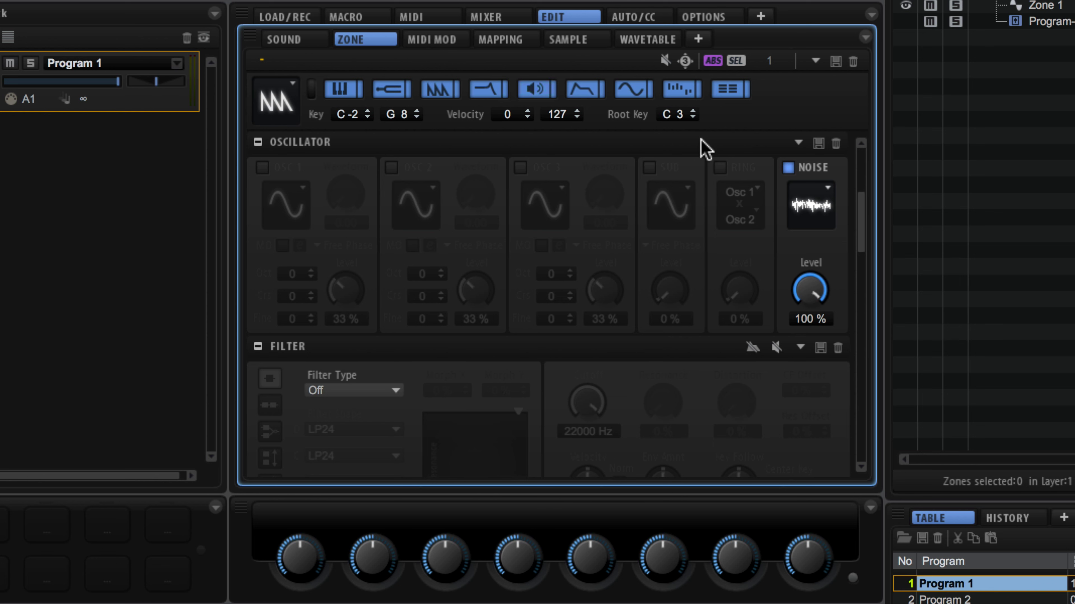
left_click(478, 83)
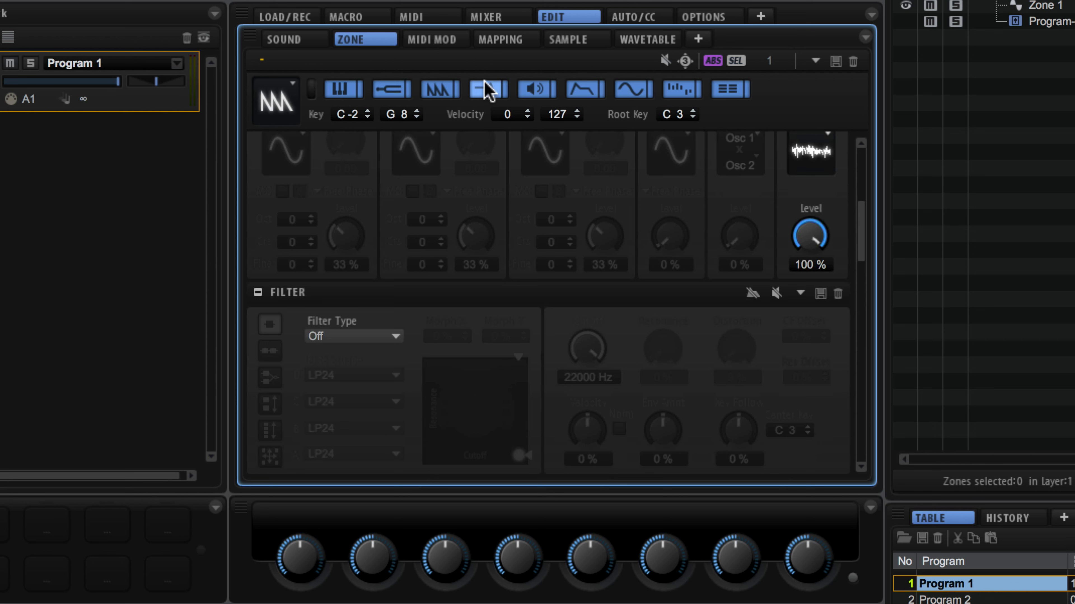
left_click(362, 337)
left_click(359, 356)
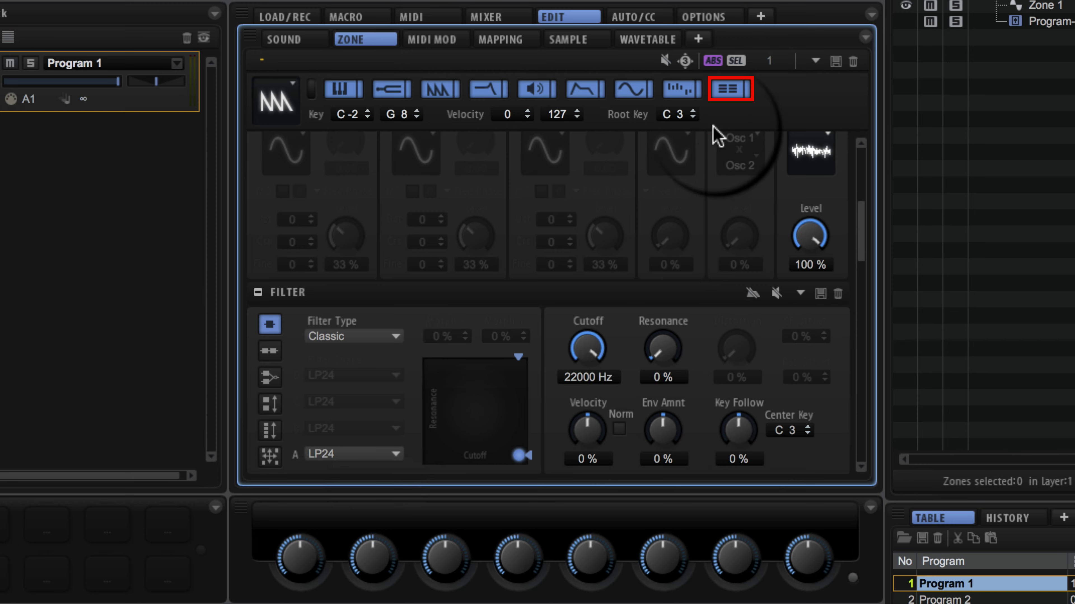
In modulation matrix row 1, assign LFO 1 as source and Cutoff as destination, with a depth of 92.4
left_click(736, 97)
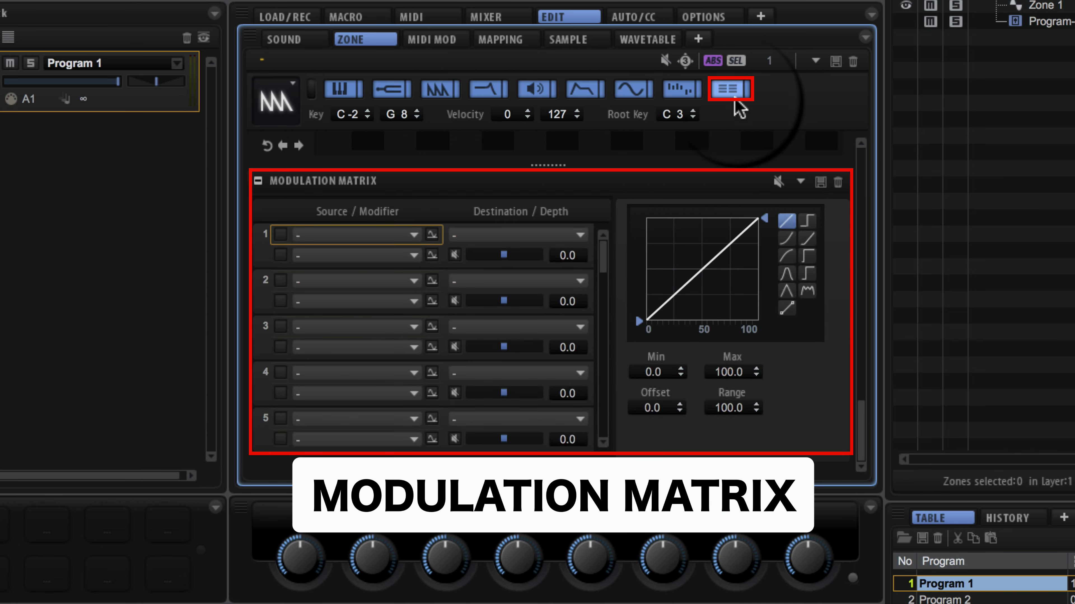
left_click(412, 235)
left_click(416, 267)
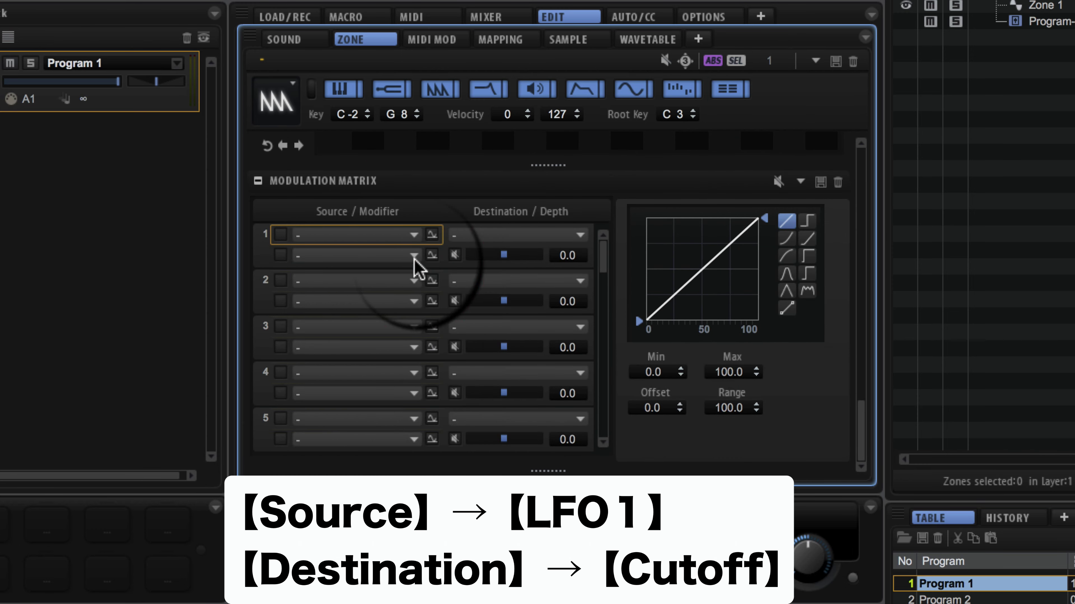
left_click(581, 235)
left_click(558, 286)
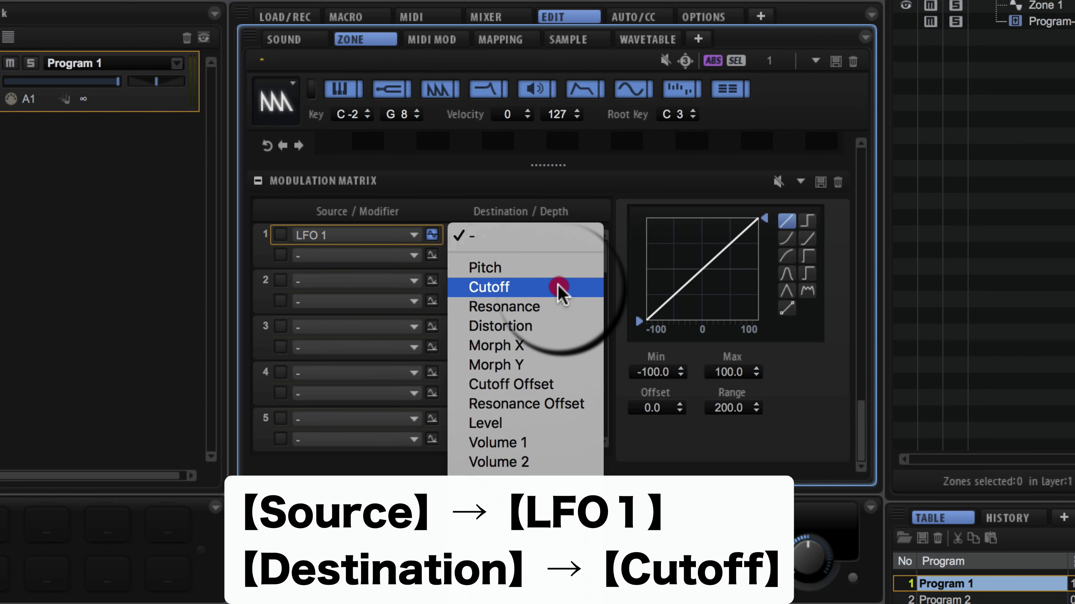
left_click(506, 254)
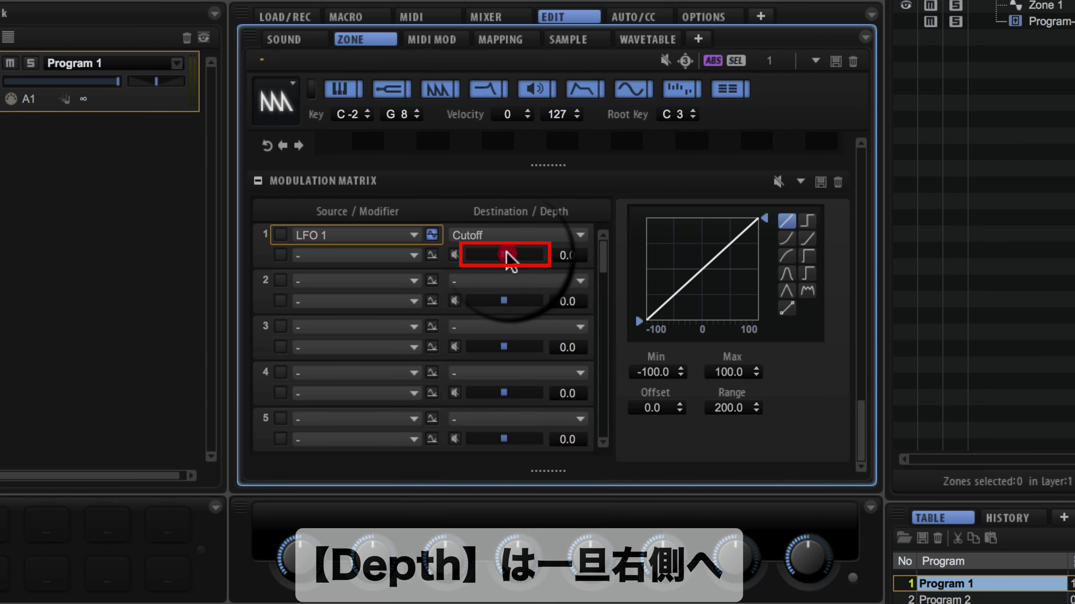
left_click_drag(507, 256, 547, 266)
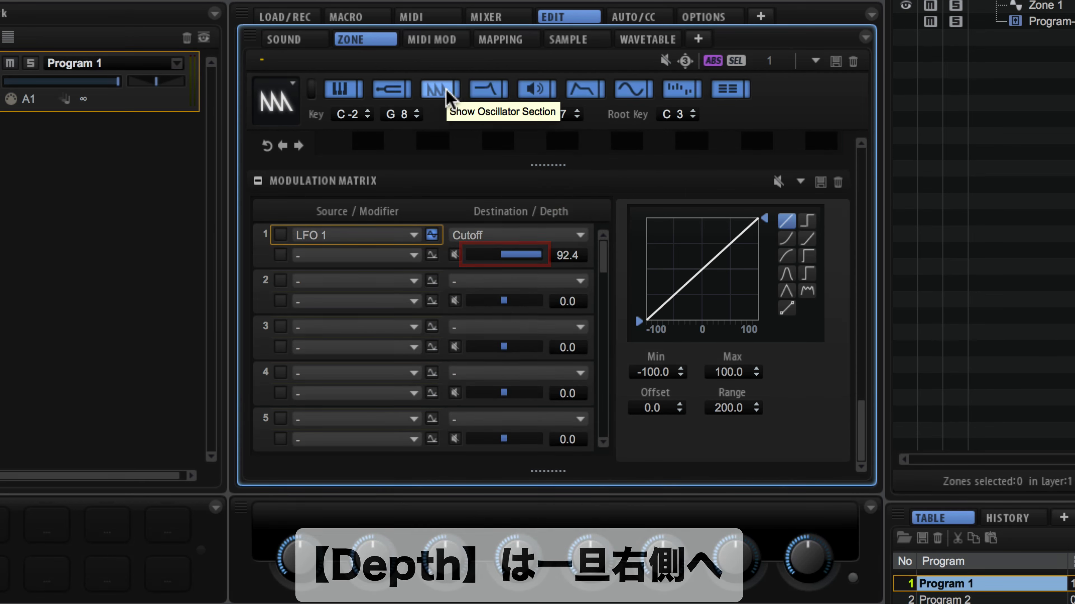
Configure LFO 1 with a Sine waveform, Tempo + Retrig sync mode and retrigger mode On
left_click(616, 98)
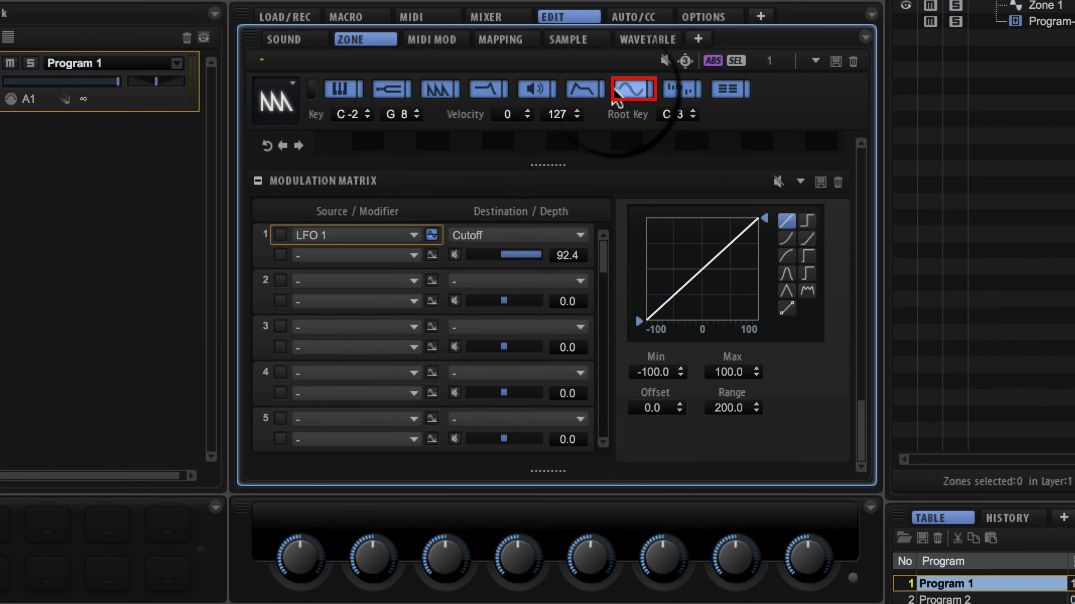
left_click(324, 188)
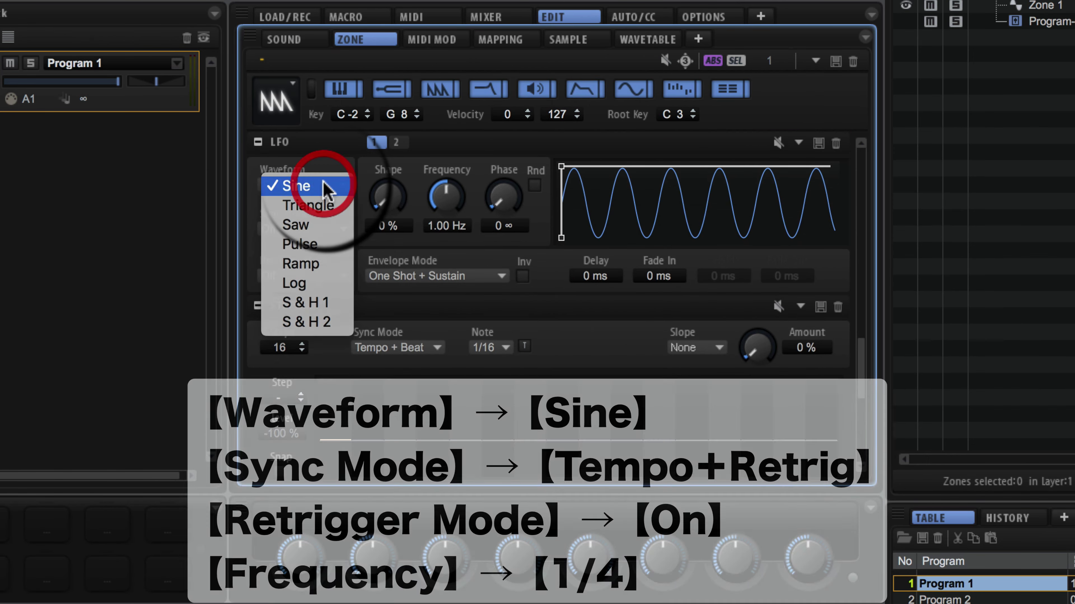
left_click(324, 187)
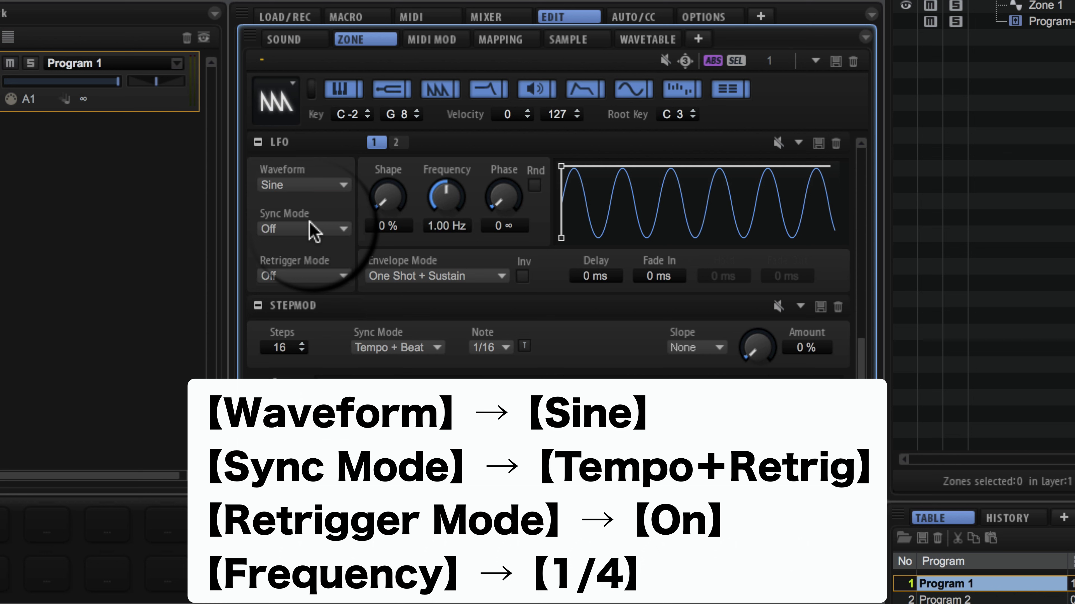
left_click(315, 233)
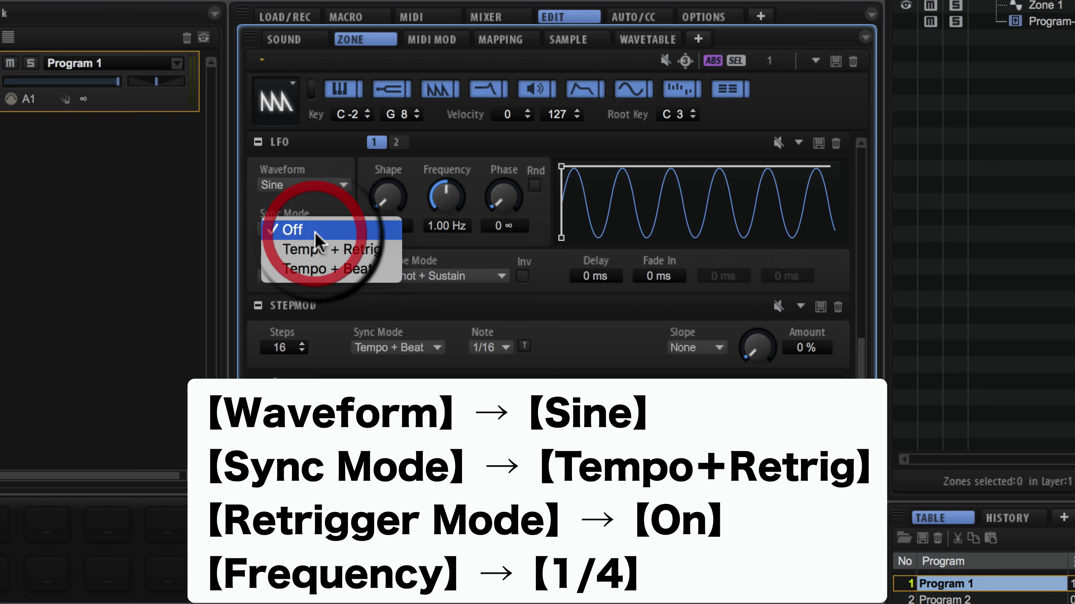
left_click(381, 252)
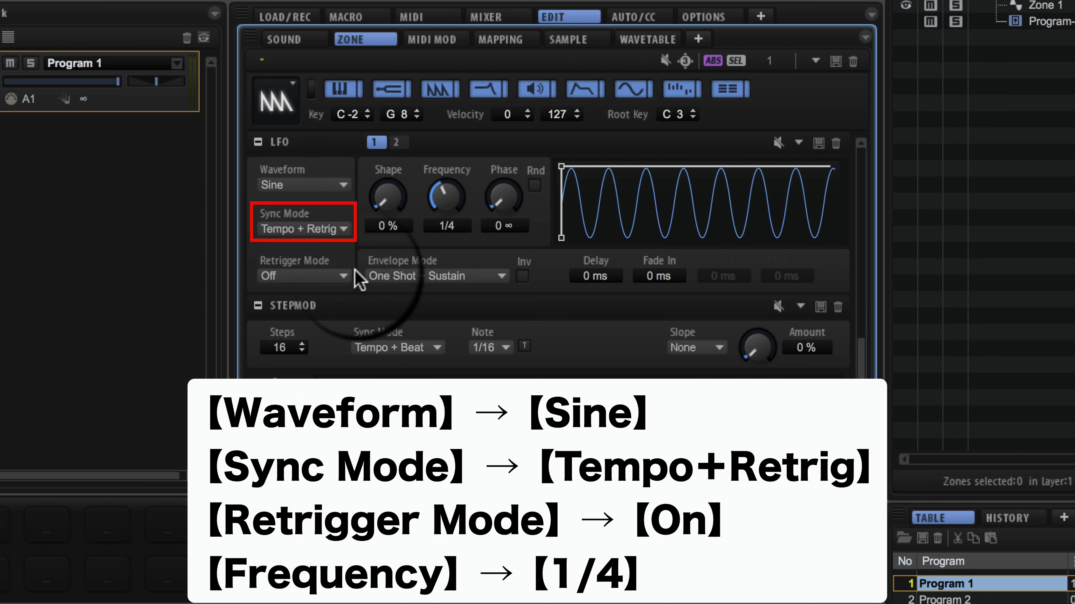
left_click(345, 279)
left_click(313, 298)
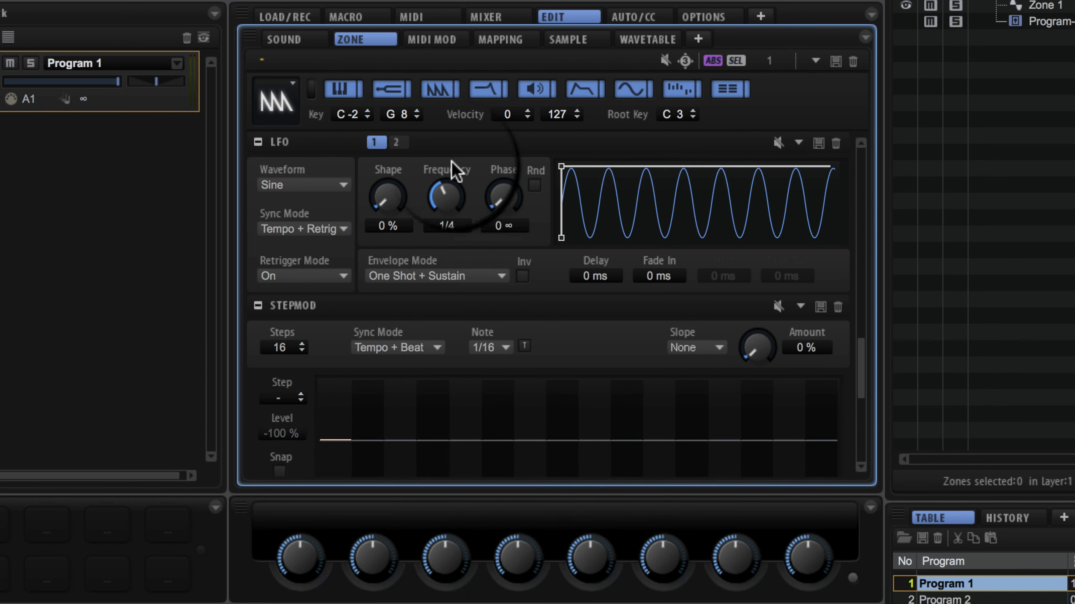
Lower the filter cutoff to 547 Hz and audition the LFO-modulated noise with the drum track
left_click(485, 91)
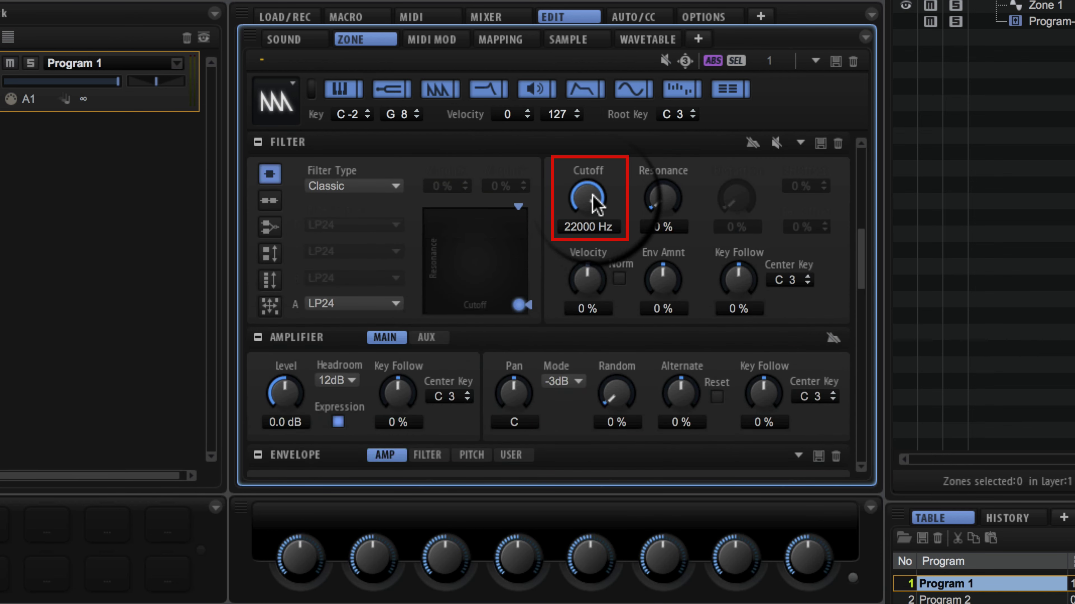
left_click_drag(595, 204, 586, 294)
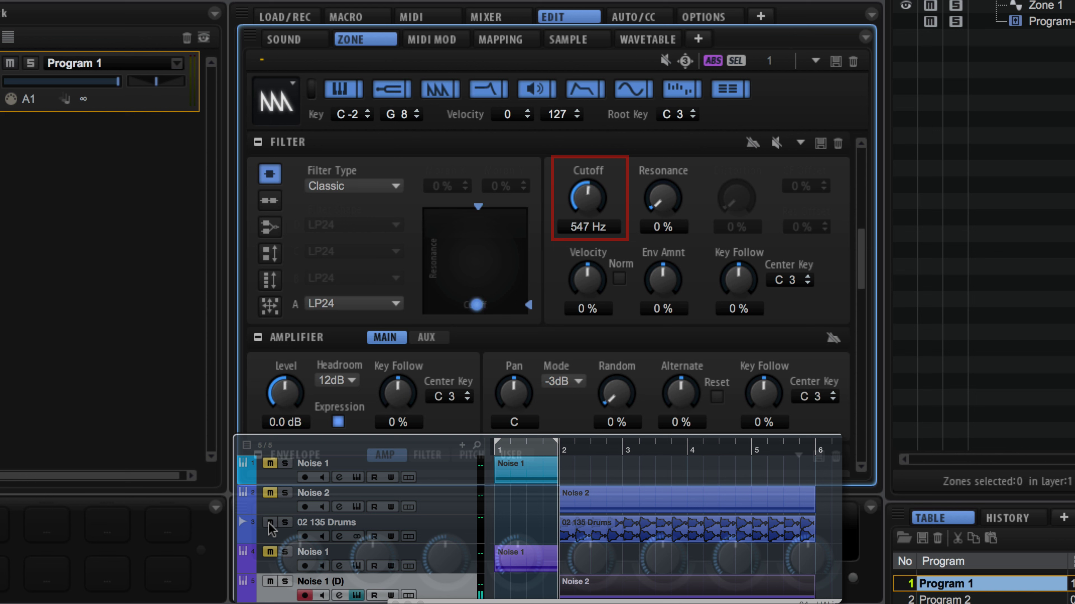
key("space")
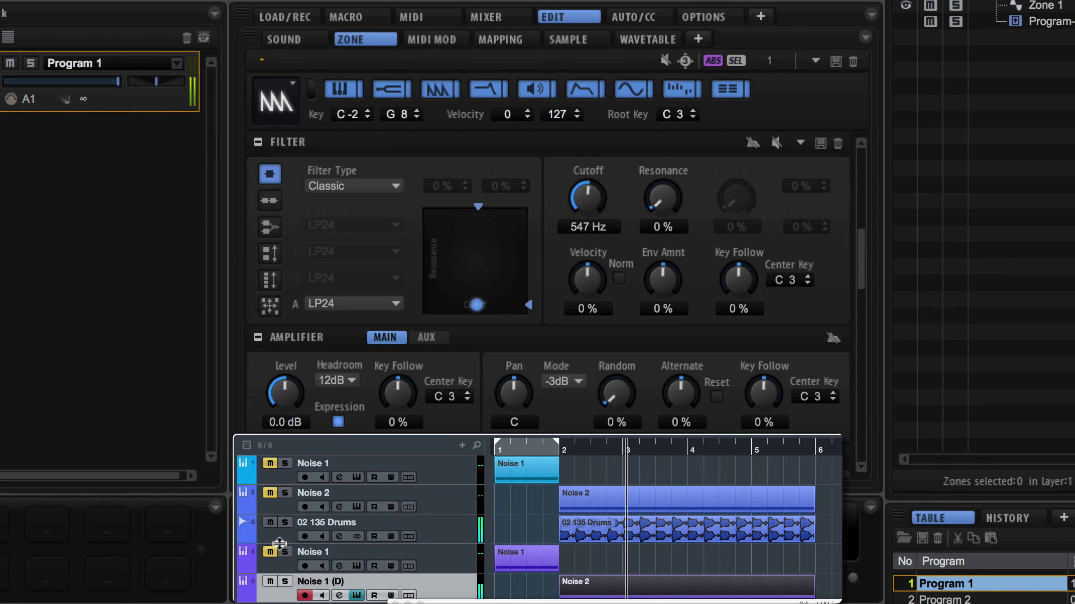
key("space")
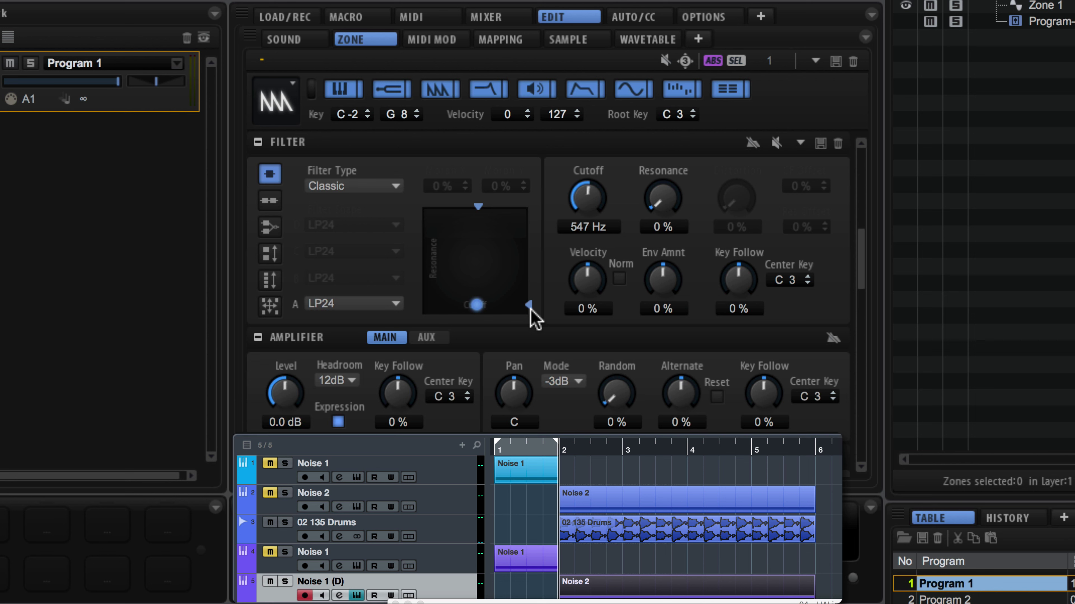
Set the LFO 1 to Cutoff modulation depth to -100.0 and audition it with the drum track
left_click(729, 89)
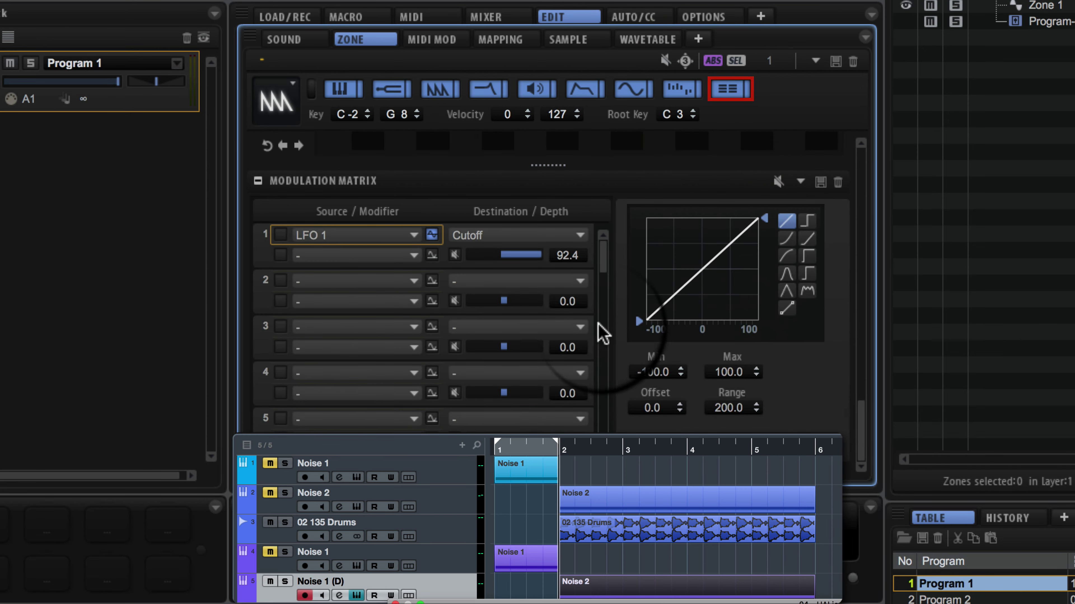
left_click_drag(535, 254, 451, 256)
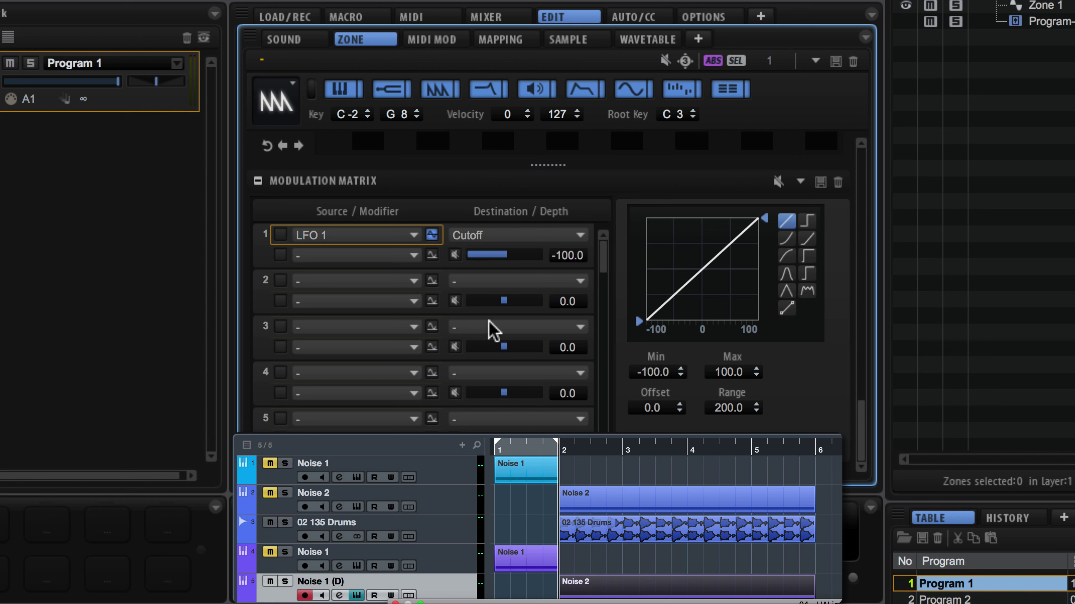
key("space")
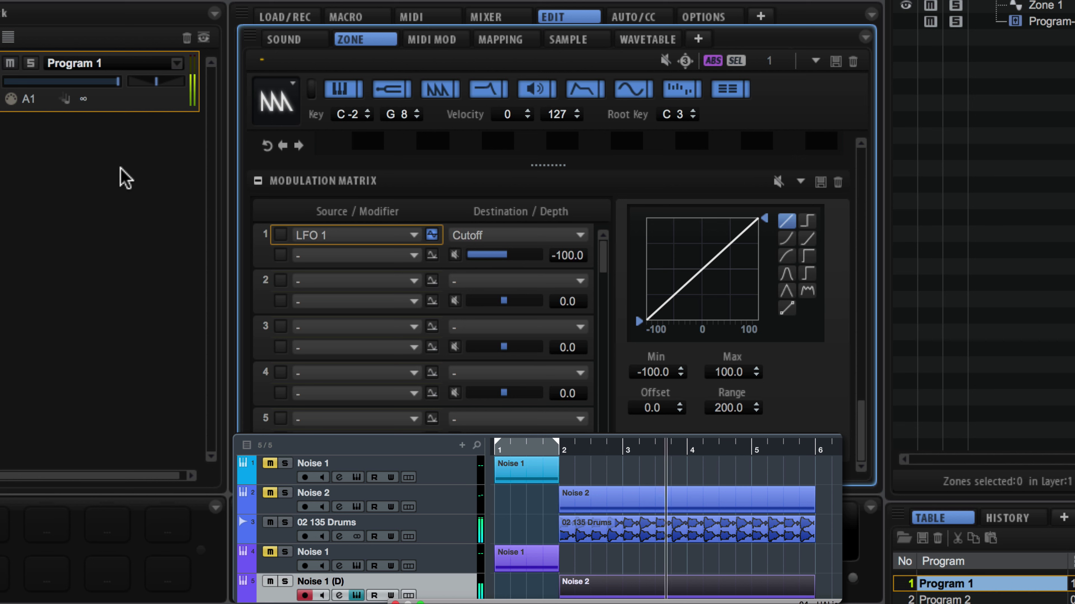
key("space")
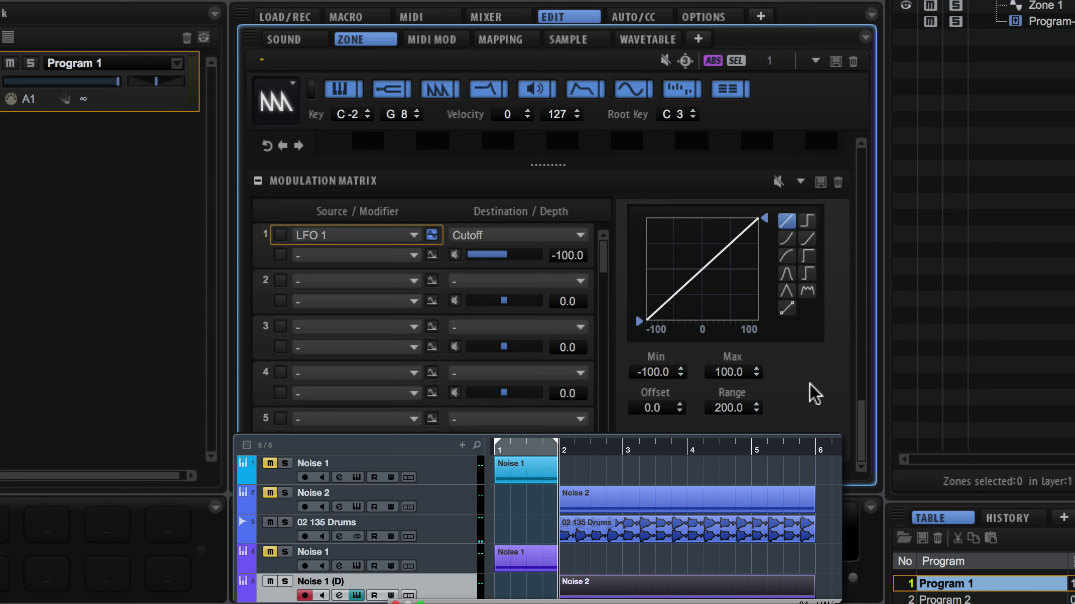
Stretch LFO 1's fade-in to 5000 ms on its envelope graph and audition the noise with the drums
left_click(620, 89)
mouse_move(561, 166)
left_mouse_down()
mouse_move(578, 165)
mouse_move(538, 155)
mouse_move(668, 166)
left_mouse_up()
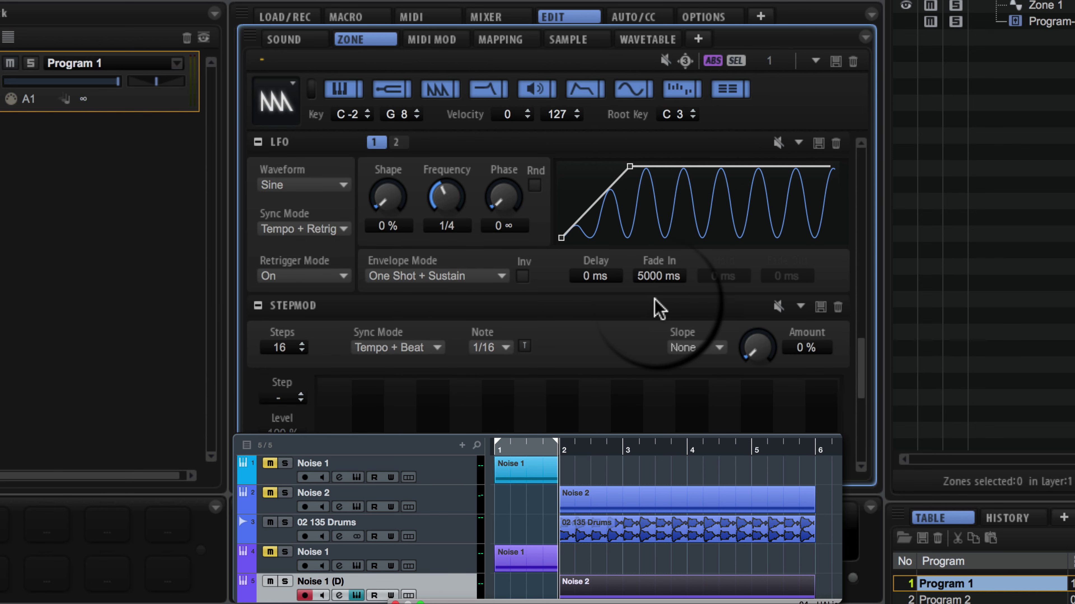
key("space")
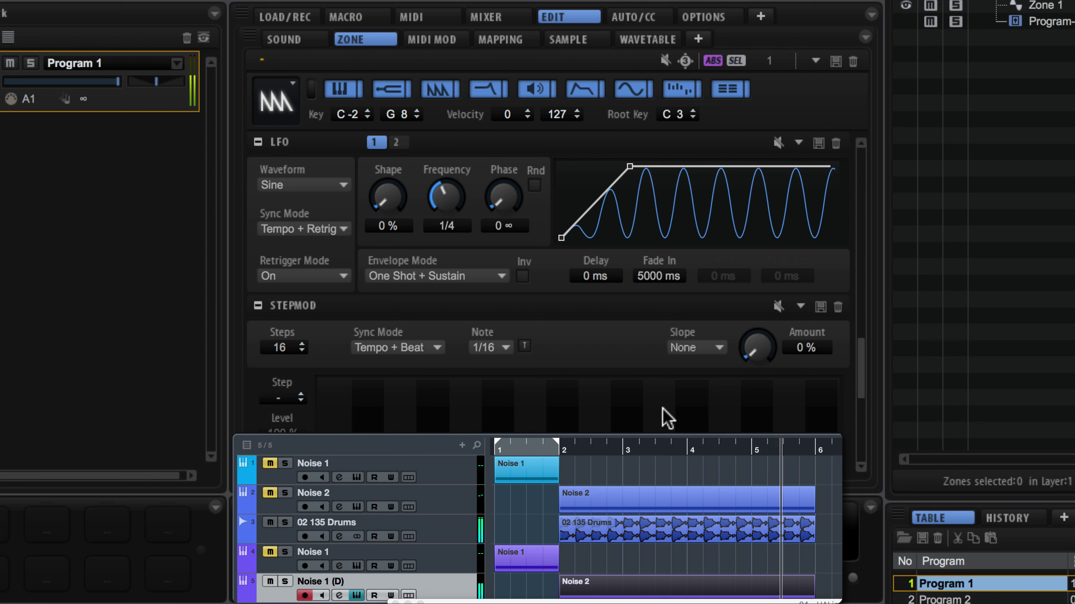
key("space")
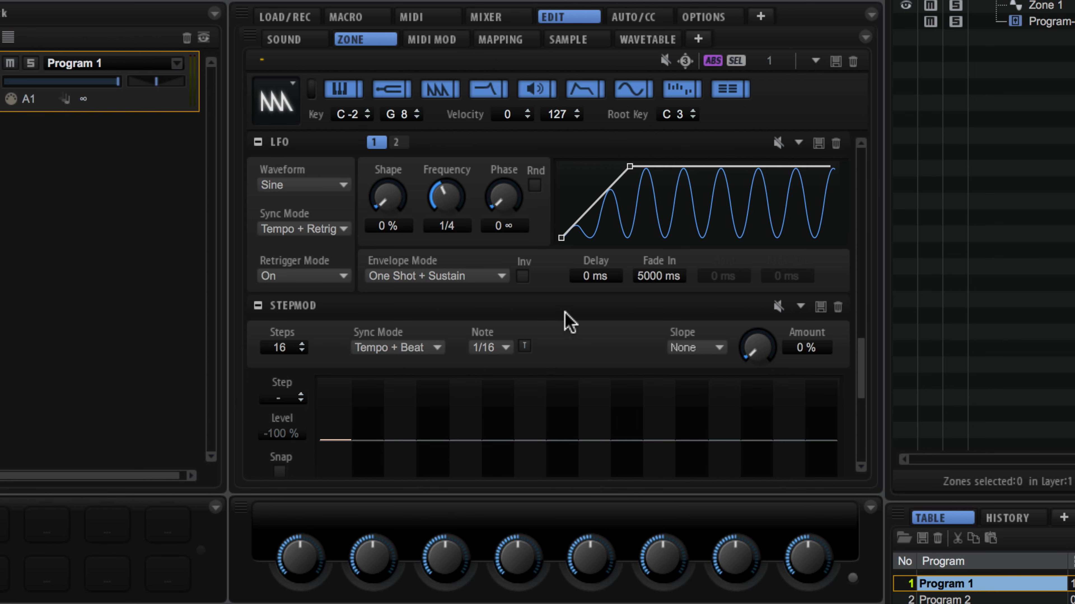
Try the filter cutoff at 469 Hz, and raise it fully to 22000 Hz
scroll(567, 220, "up", 10)
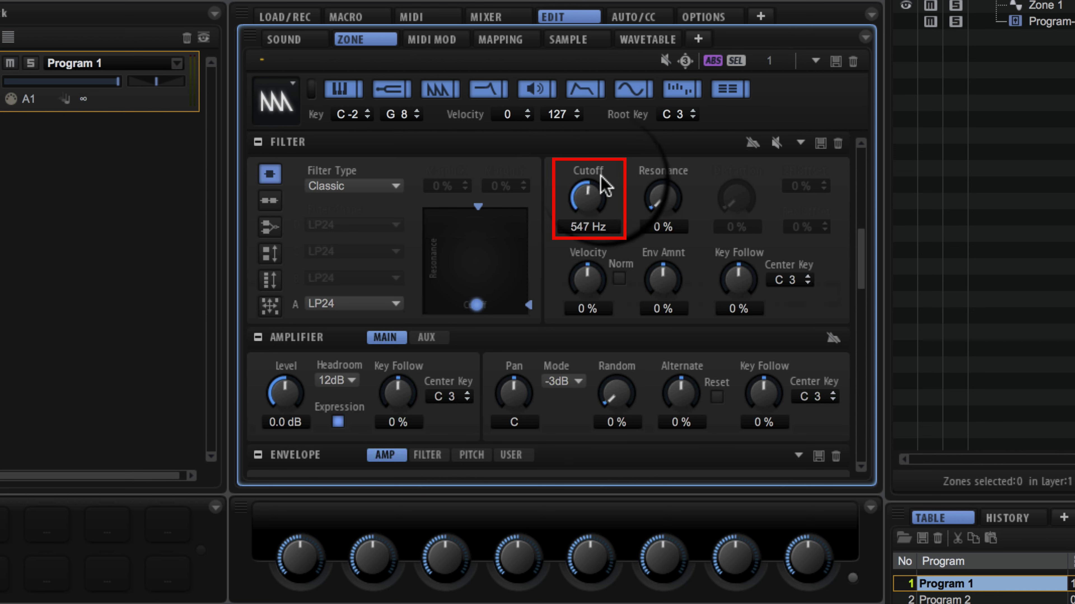
mouse_move(588, 194)
left_mouse_down()
mouse_move(585, 217)
mouse_move(586, 197)
left_mouse_up()
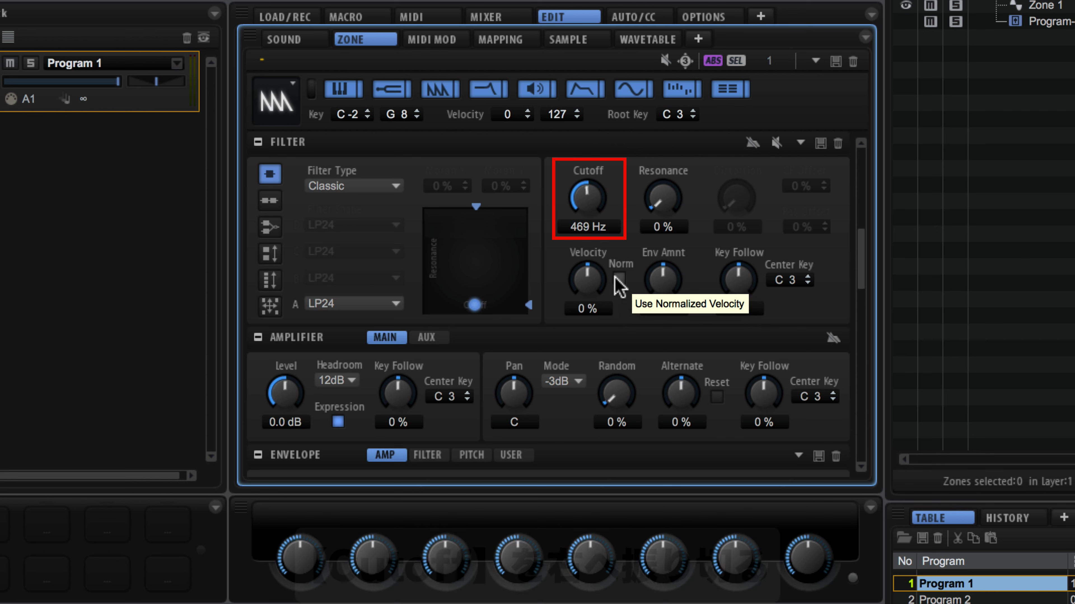
left_click_drag(598, 210, 592, 63)
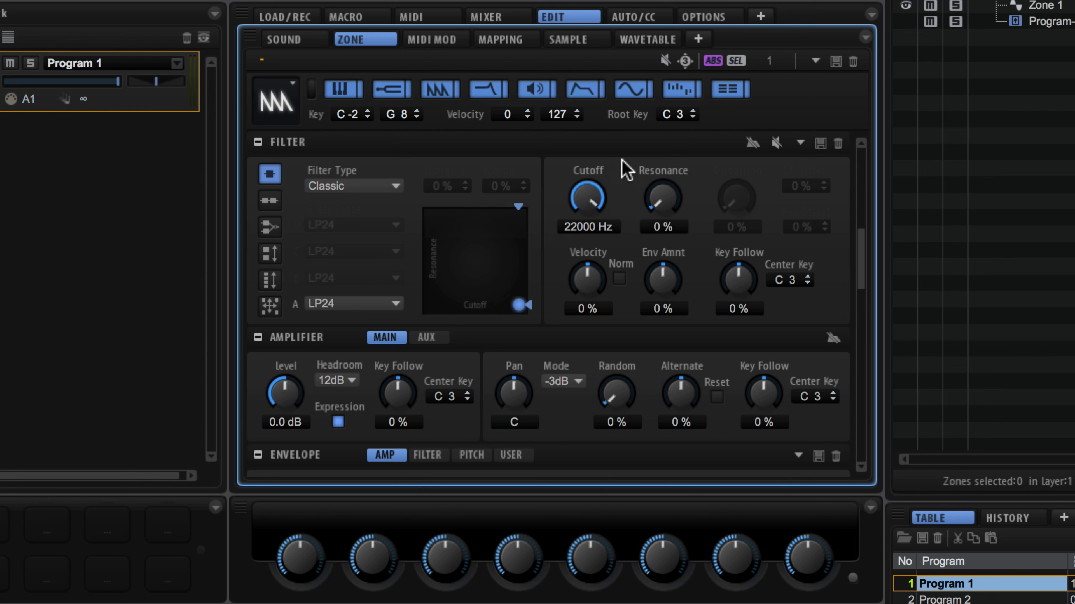
Turn on tempo sync for the amp envelope and set its sync note value to 1/1
scroll(622, 169, "down", 5)
left_click(385, 191)
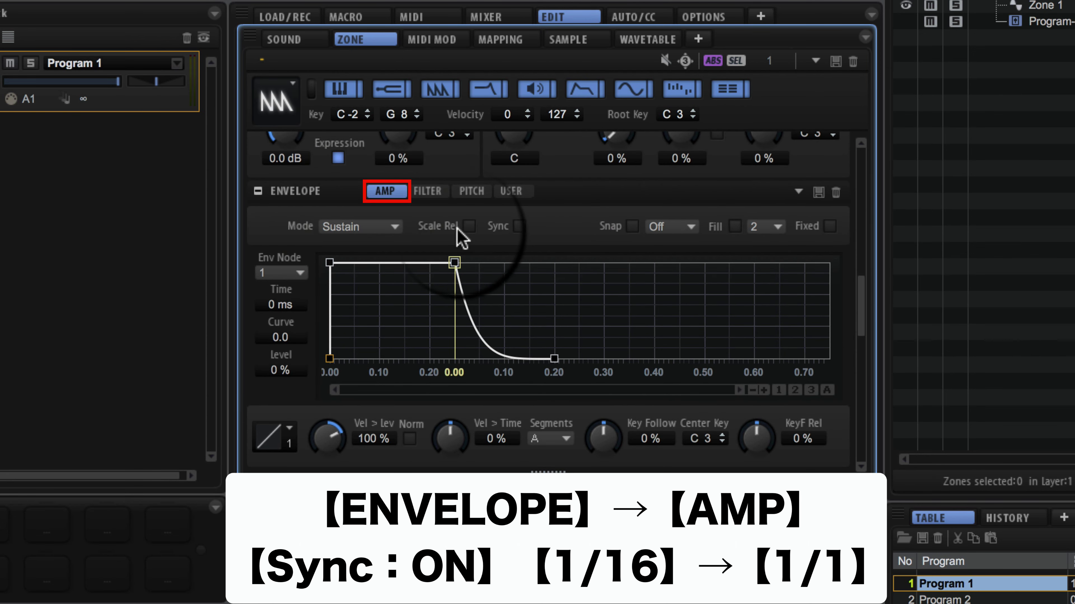
left_click(517, 227)
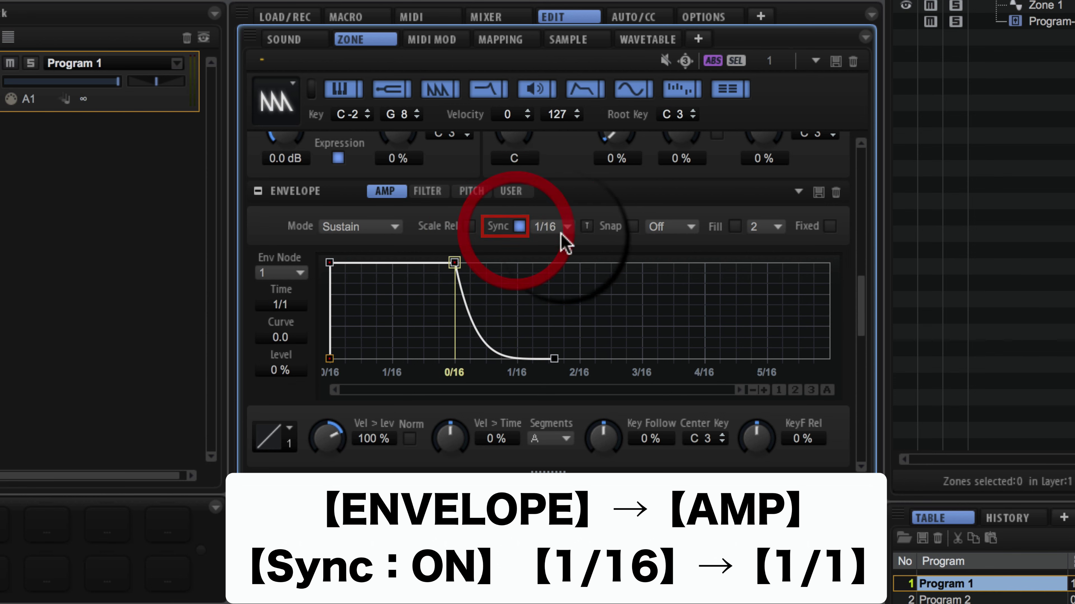
left_click(566, 229)
left_click(576, 149)
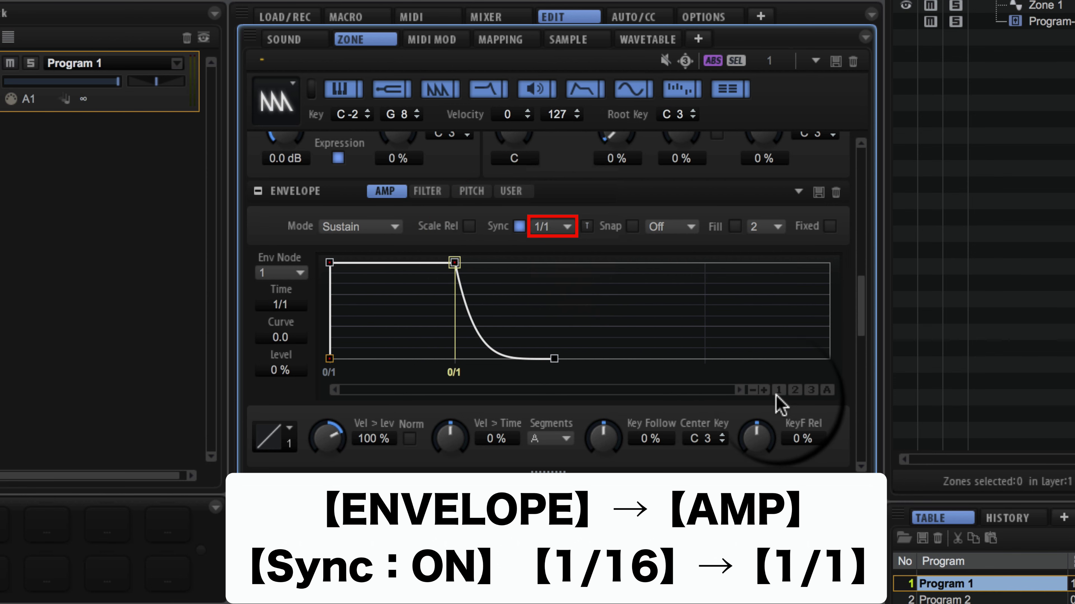
Extend the amp envelope's sustain node, node 3, to a time of 4/1
left_click(753, 389)
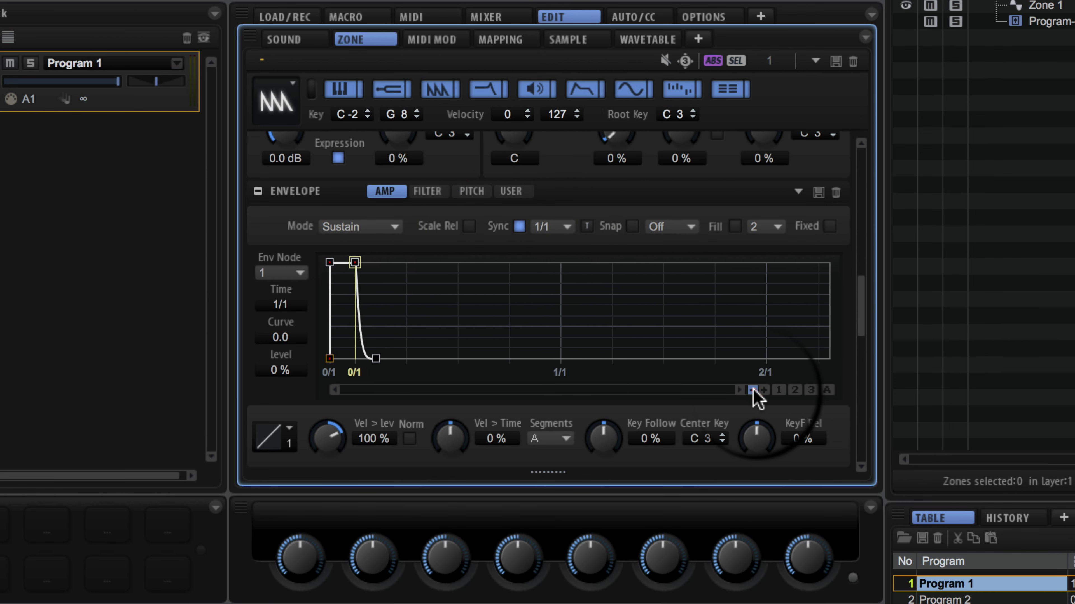
left_click(753, 390)
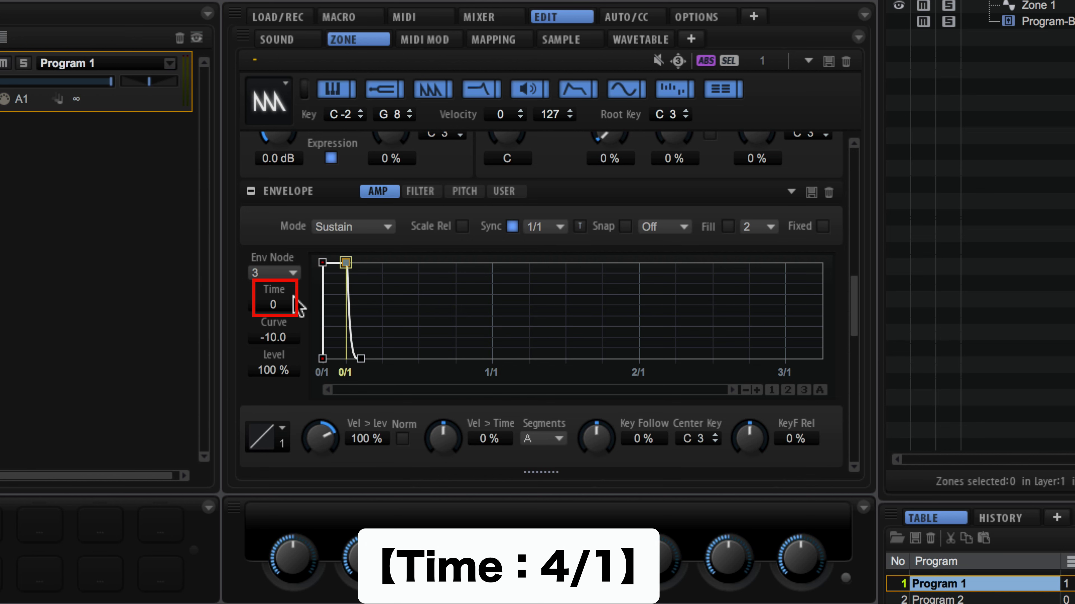
left_click_drag(345, 263, 840, 266)
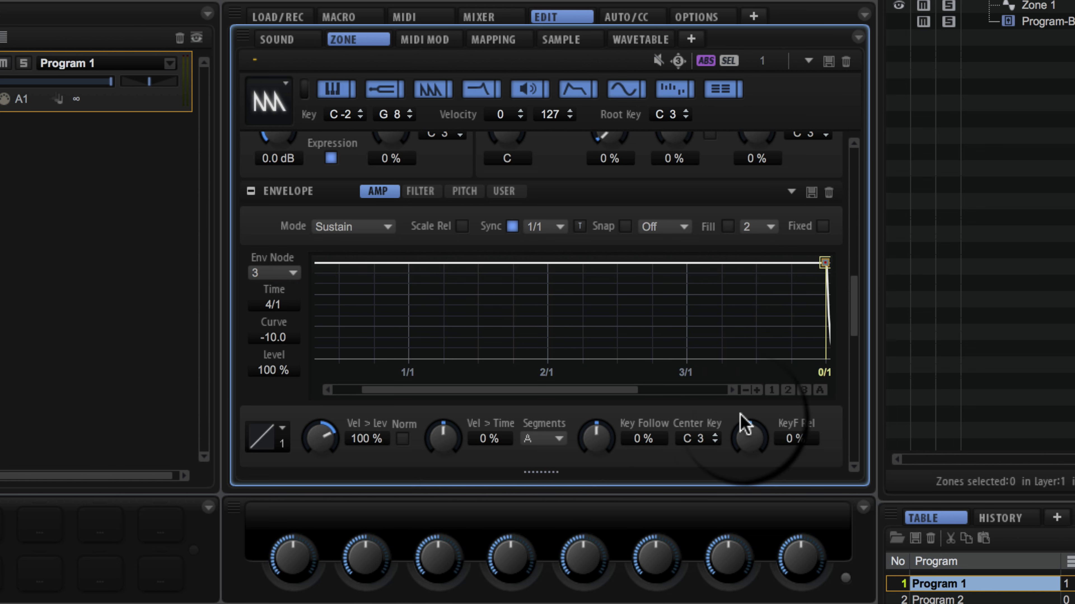
Lower amp envelope node 3 to 0 % level and flatten its decay segment to a curve of -0.8
left_click(742, 390)
left_click(744, 390)
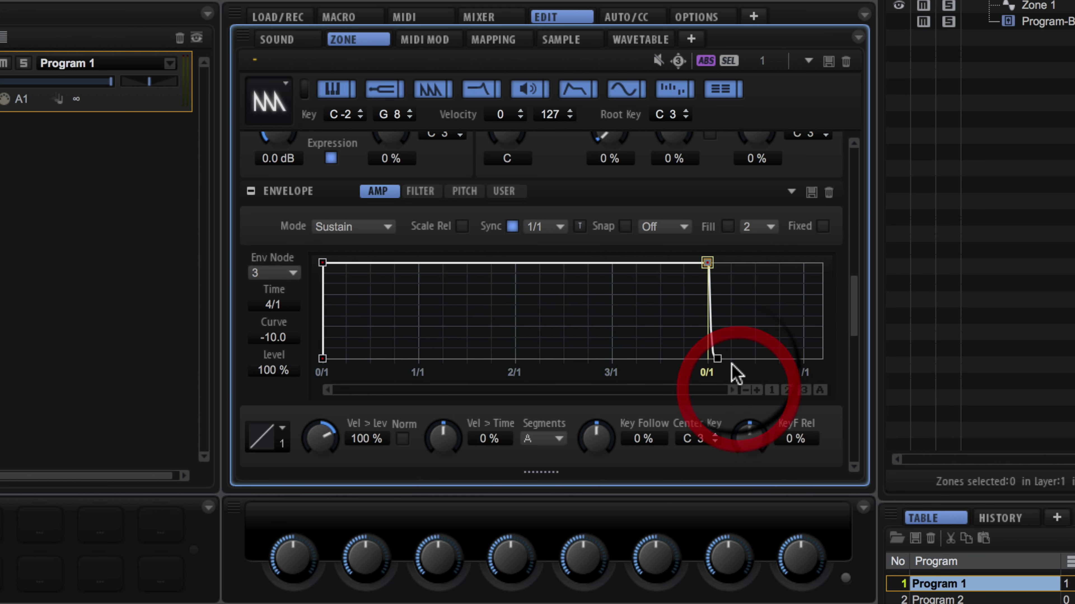
left_click_drag(707, 264, 705, 370)
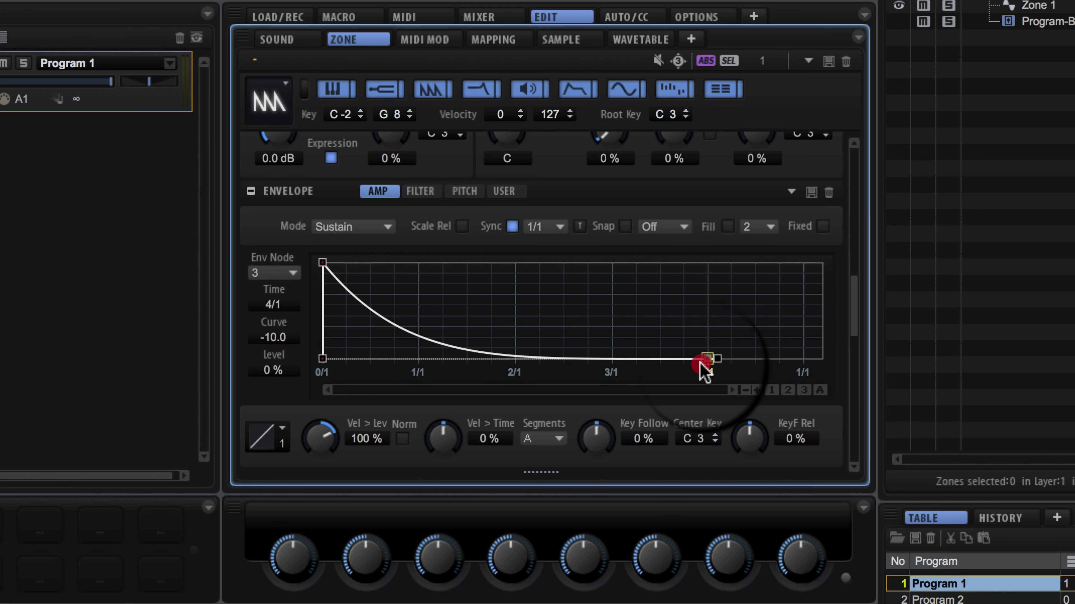
mouse_move(496, 355)
left_mouse_down()
mouse_move(506, 338)
mouse_move(497, 336)
left_mouse_up()
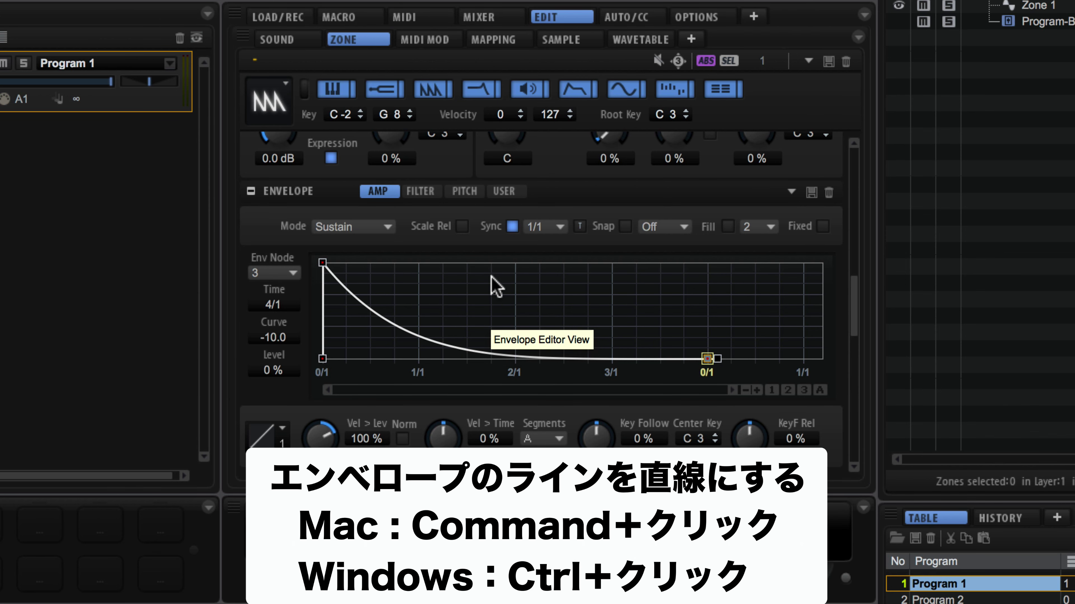
left_click(464, 351, "super")
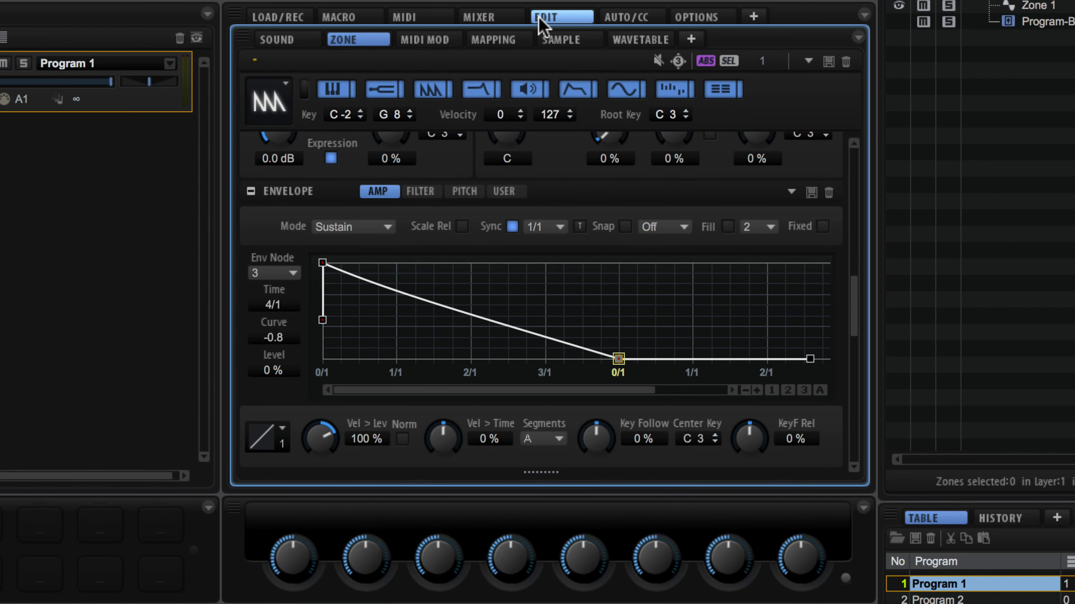
Insert the Reverb effect in the Master bus's first insert slot and set its mix to 22 %
left_click(486, 19)
left_click(351, 72)
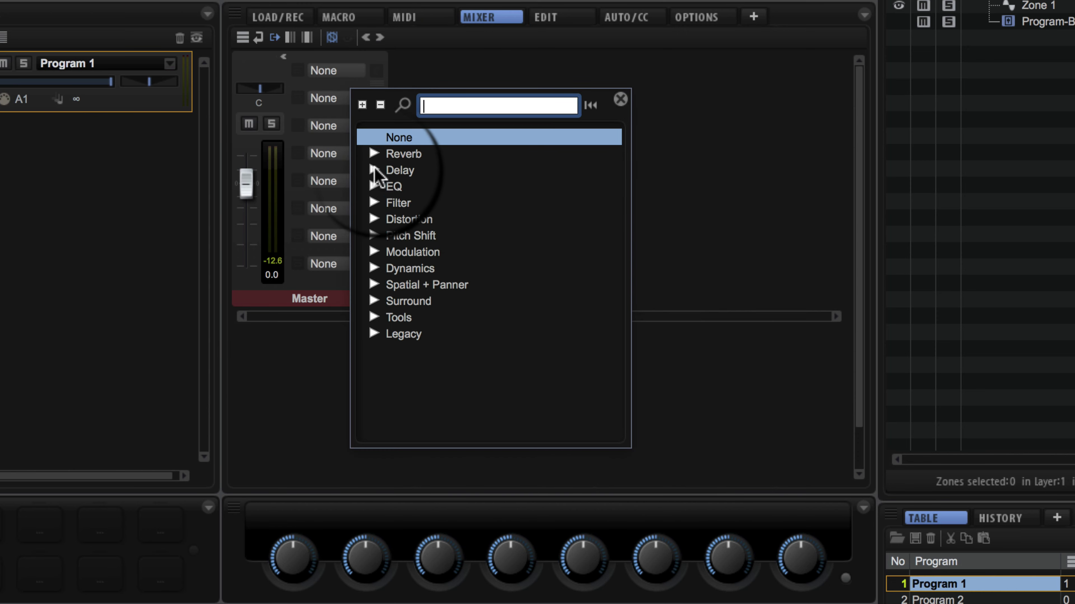
left_click(373, 154)
double_click(419, 187)
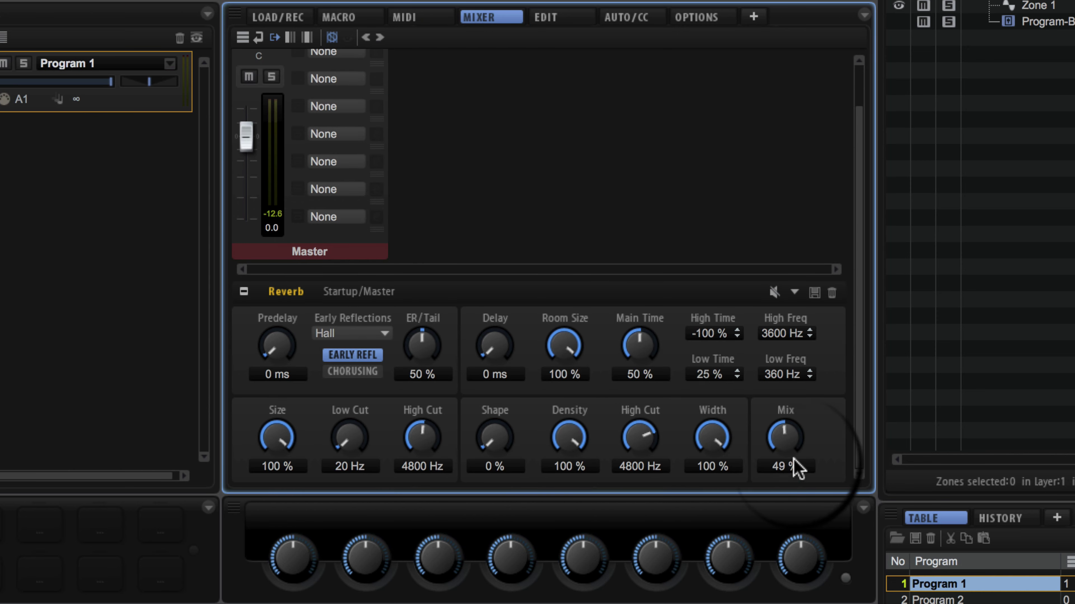
left_click(784, 466)
type("22")
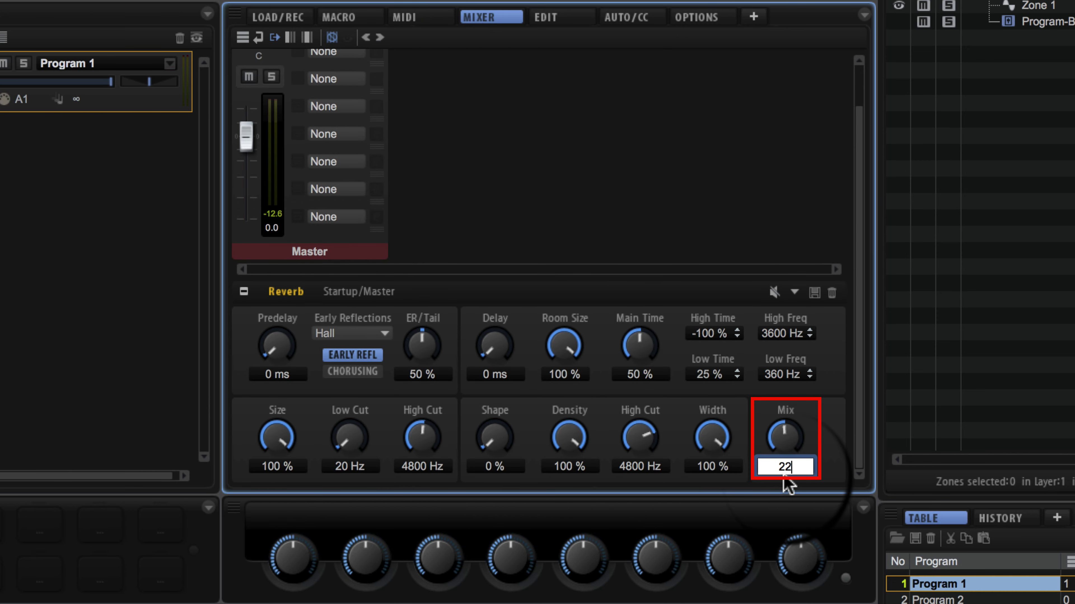
key("Return")
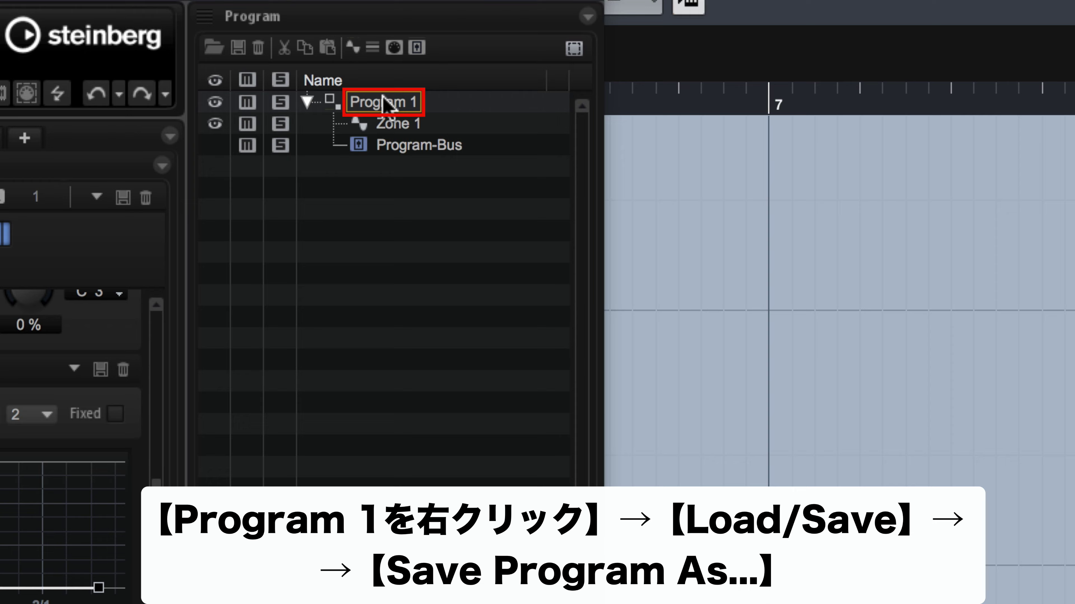
Save Program 1 as a new program preset named Noise 2
right_click(383, 104)
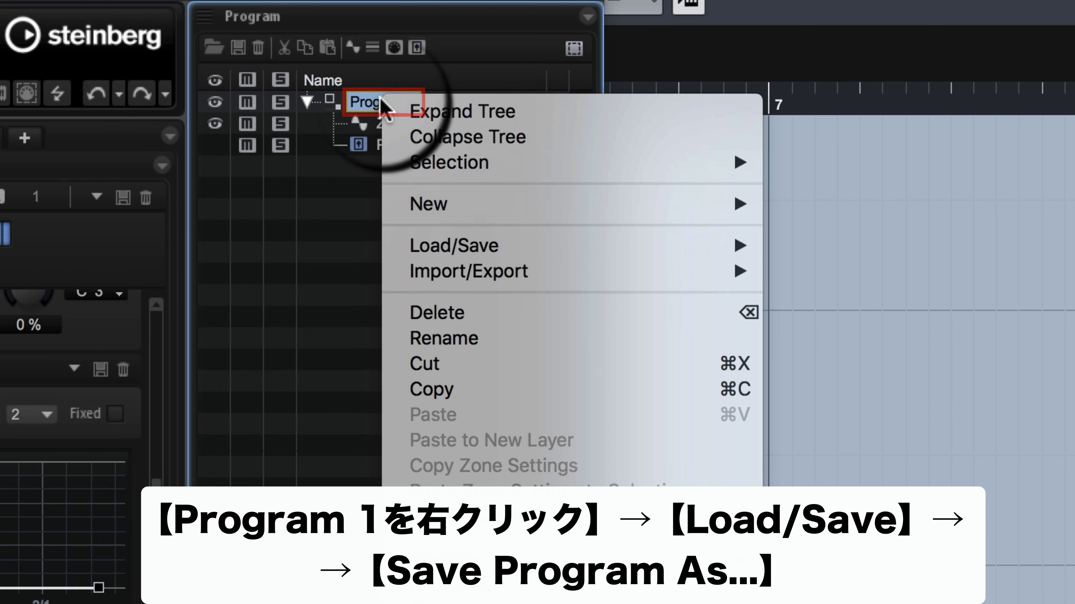
mouse_move(478, 254)
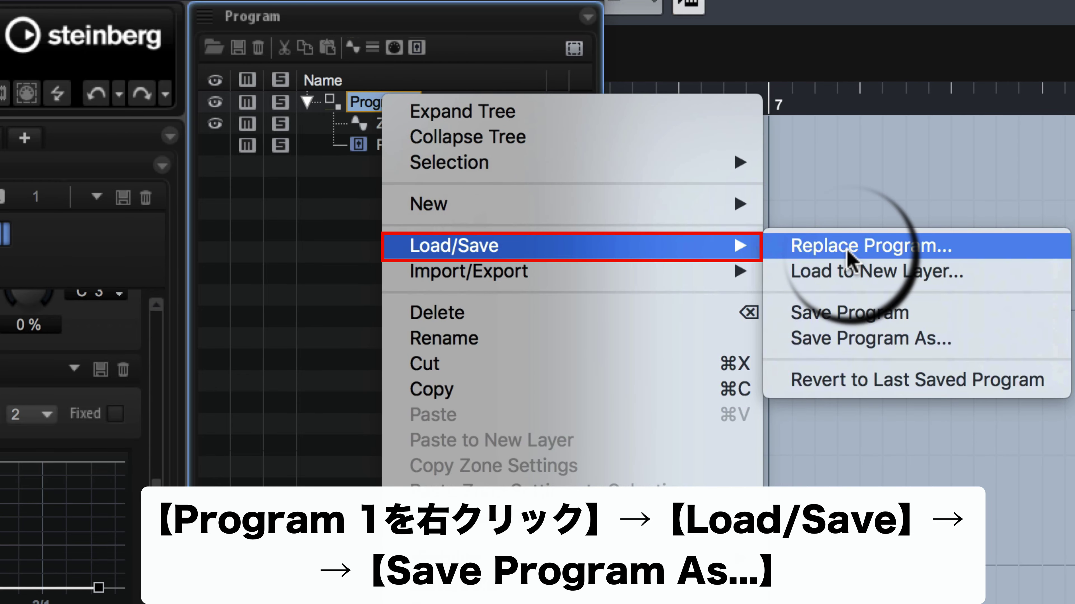
left_click(861, 338)
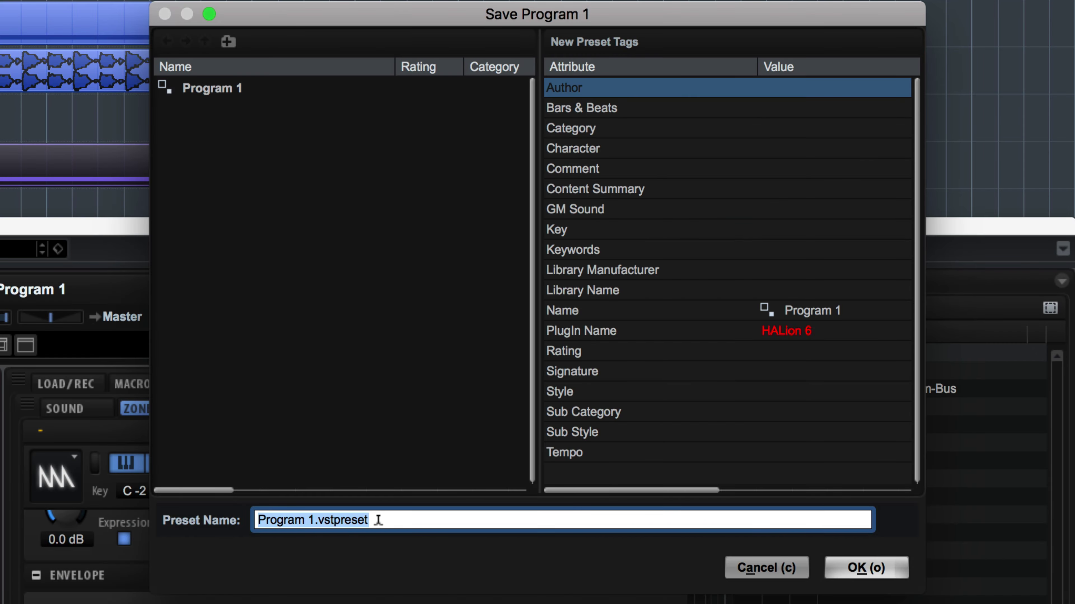
type("Noise 2")
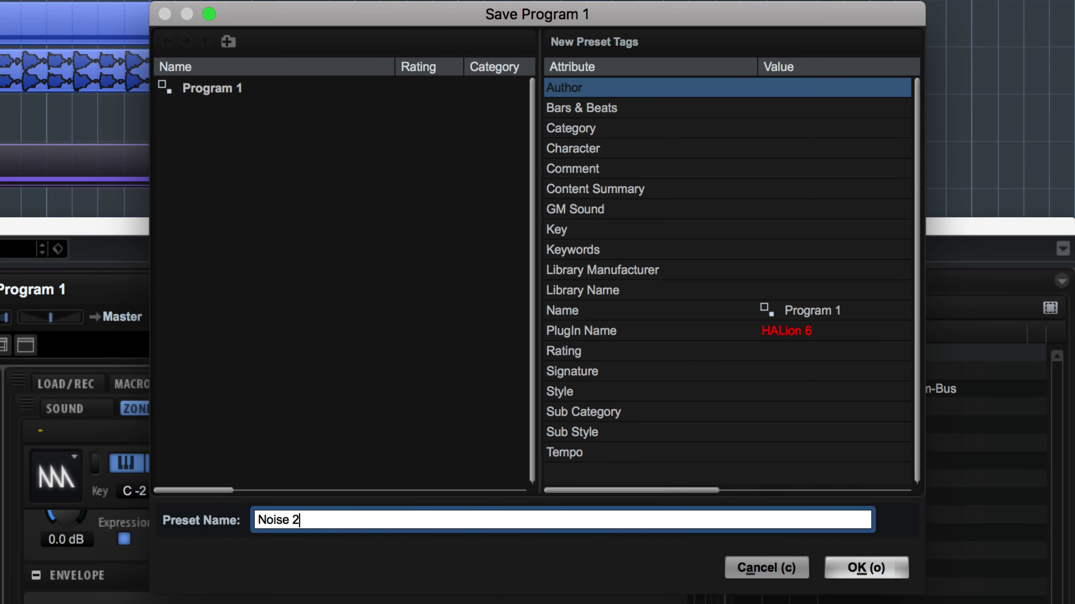
left_click(863, 567)
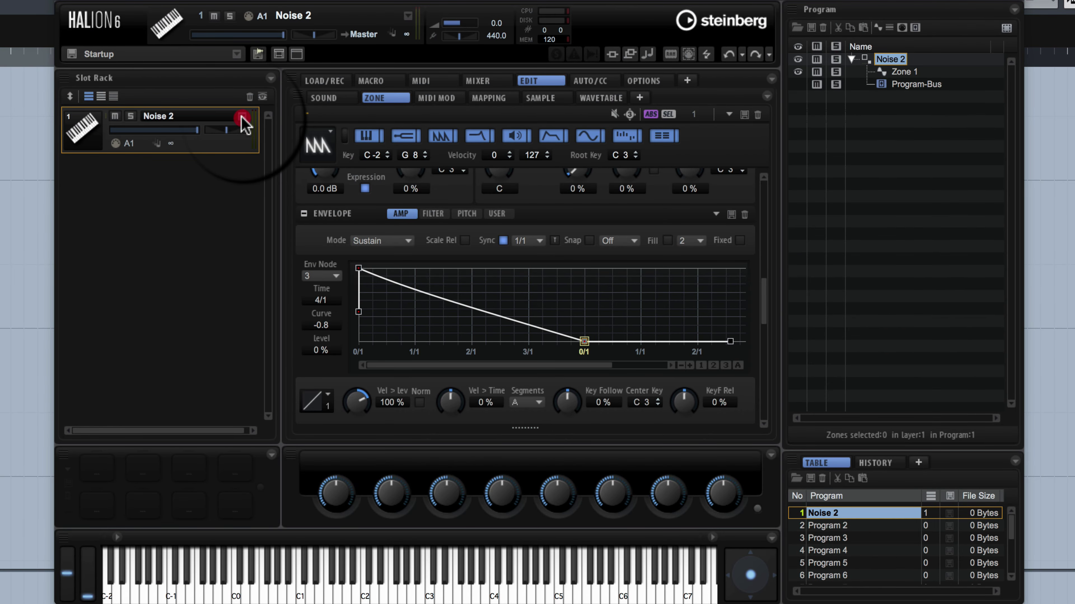
Search the slot's program presets for Noise 2, select the saved preset in the list, and close the load dialog
left_click(242, 115)
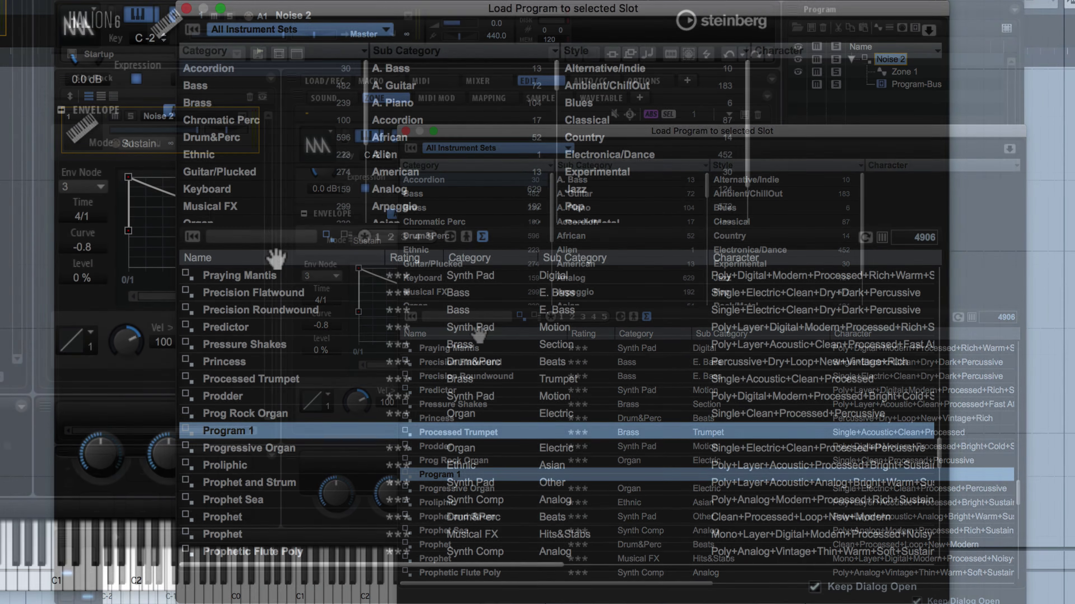
left_click(475, 315)
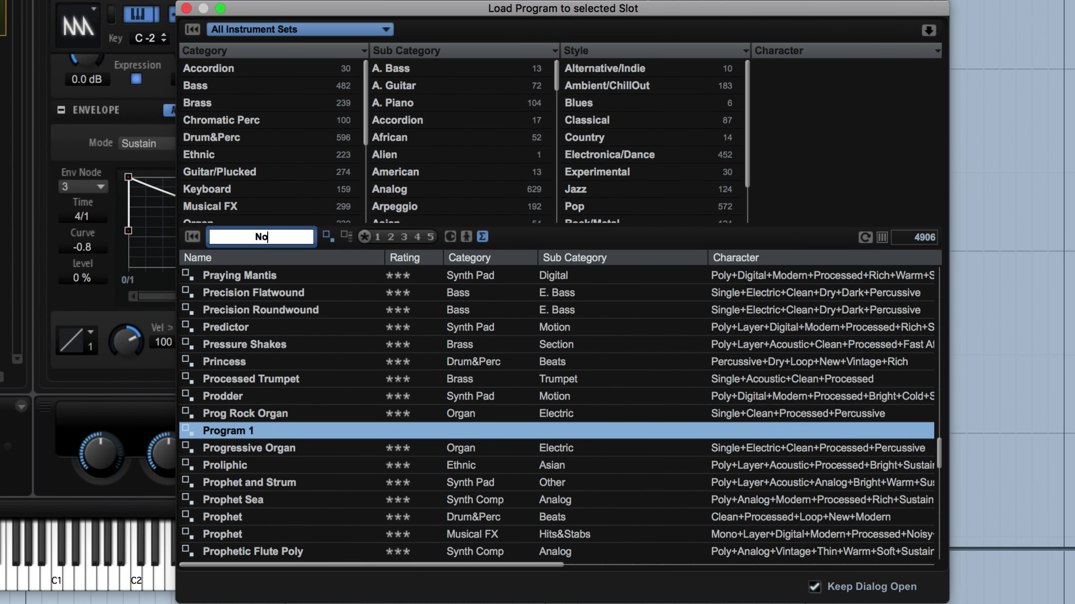
type("Noise 2")
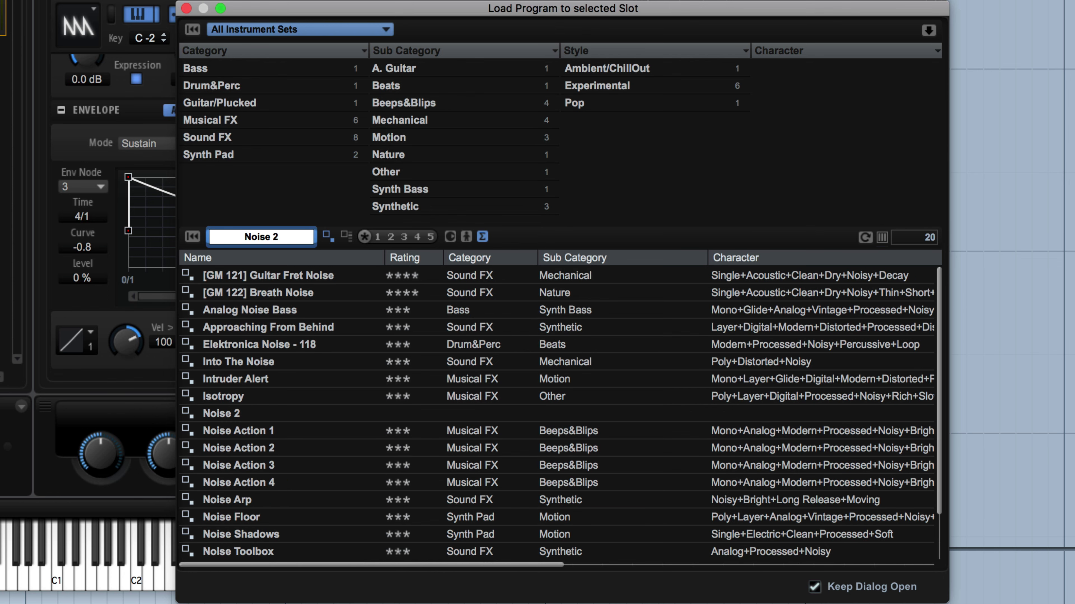
left_click(225, 415)
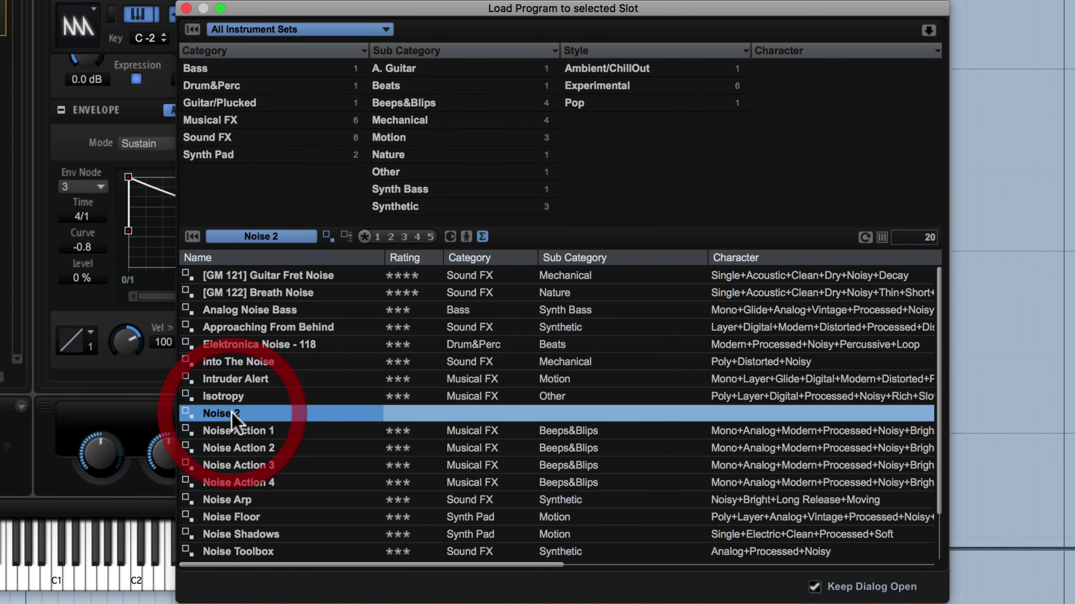
left_click(187, 8)
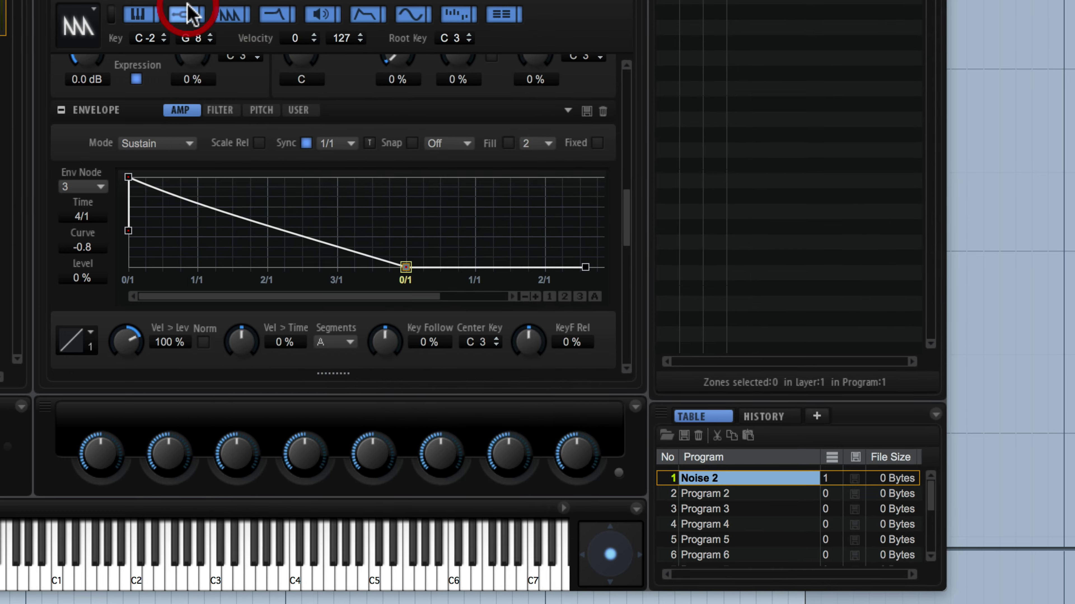